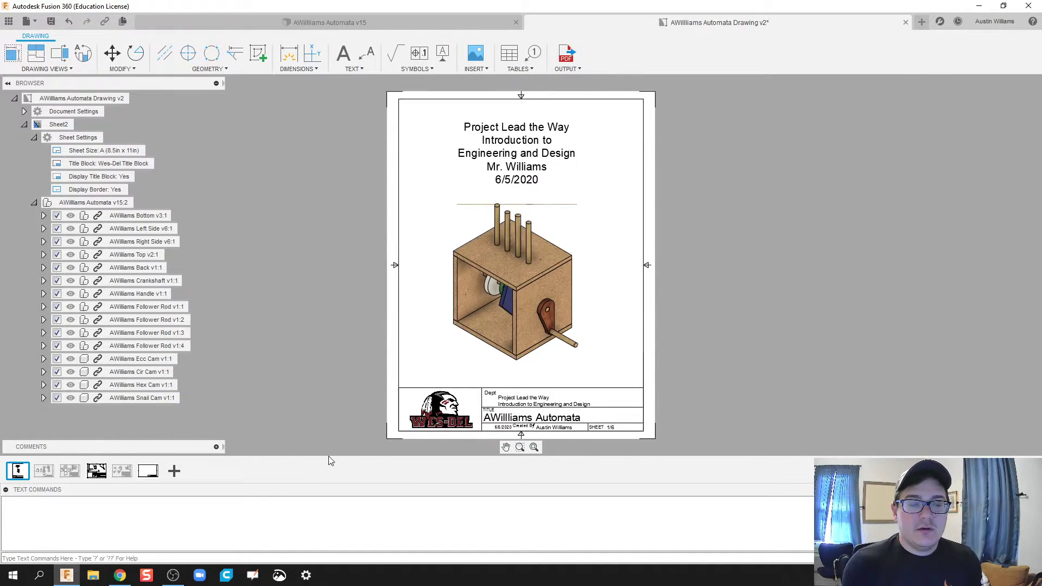
# View the blank last drawing sheet, switch to the Automata v15 model, and play its existing exploded storyboard
pyautogui.click(149, 471)
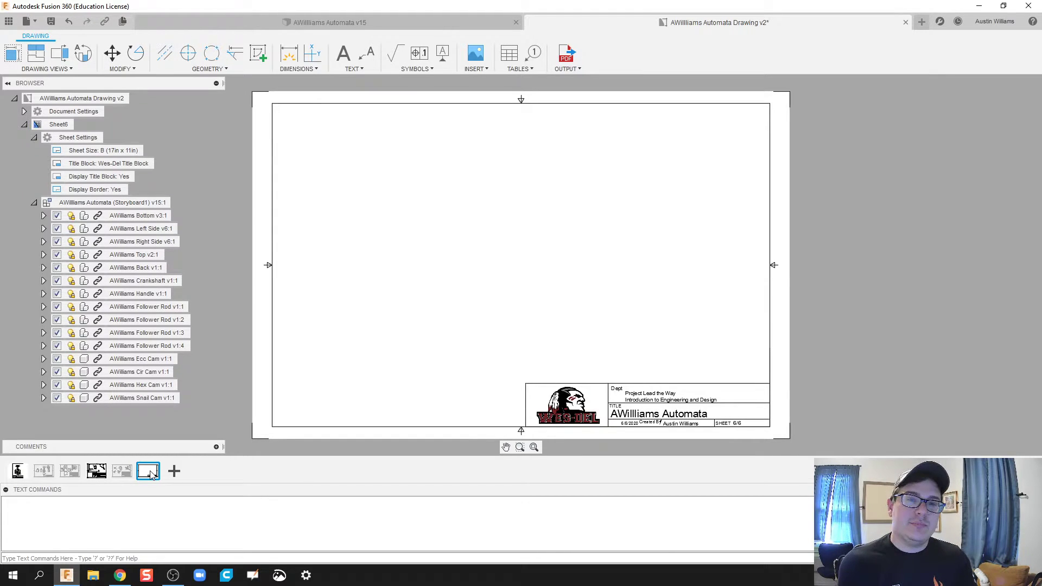
pyautogui.click(391, 25)
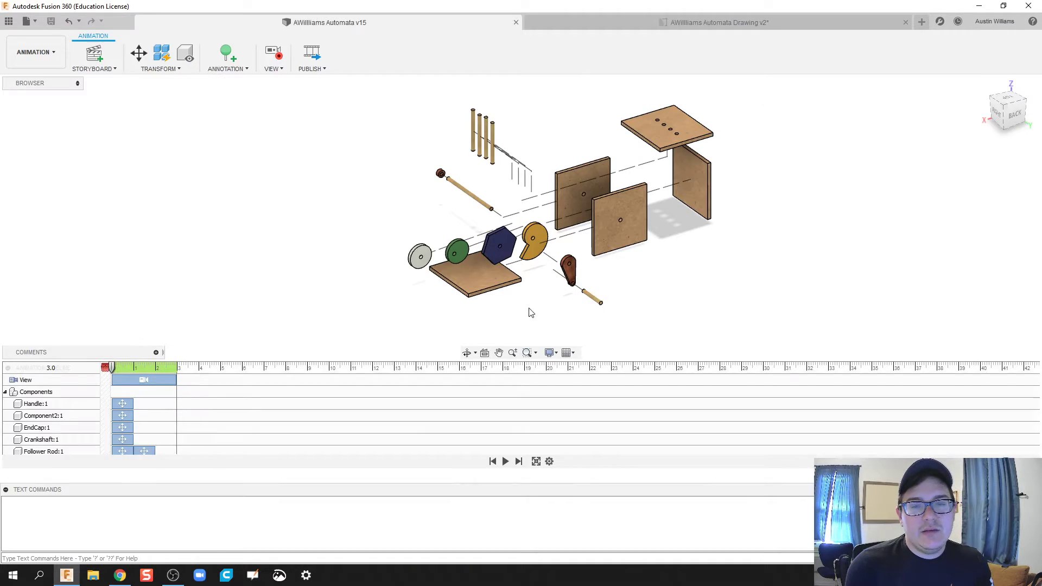
pyautogui.press('space')
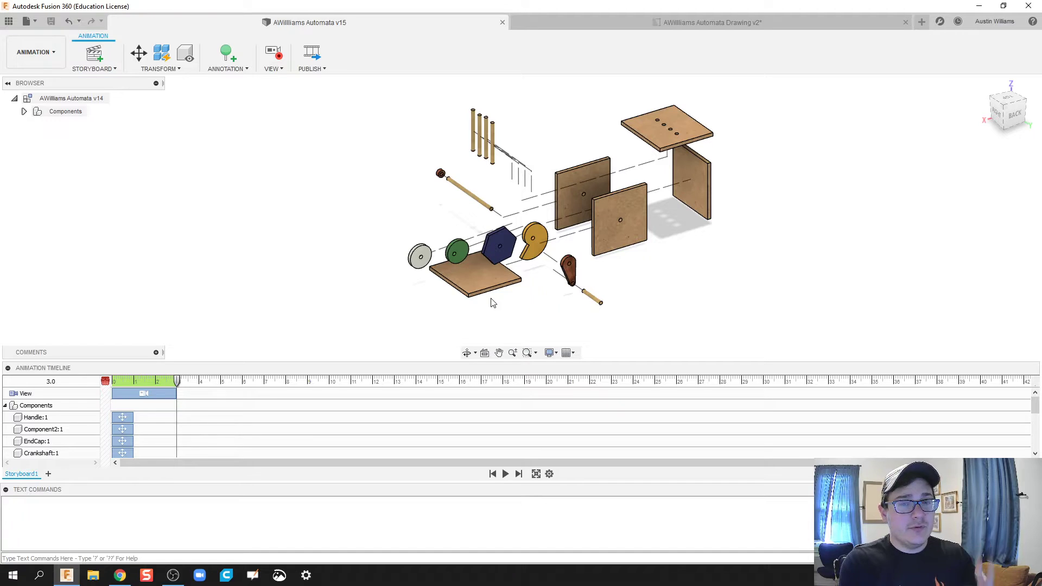
# Add a new storyboard of the Clean type and collapse the text commands area to enlarge the workspace
pyautogui.click(49, 474)
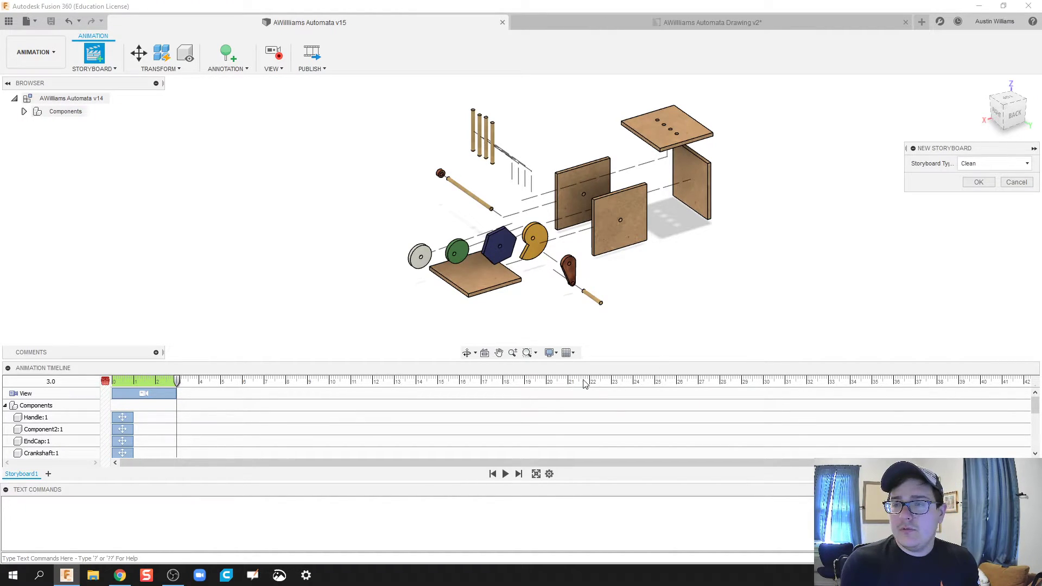
pyautogui.click(993, 163)
pyautogui.click(972, 172)
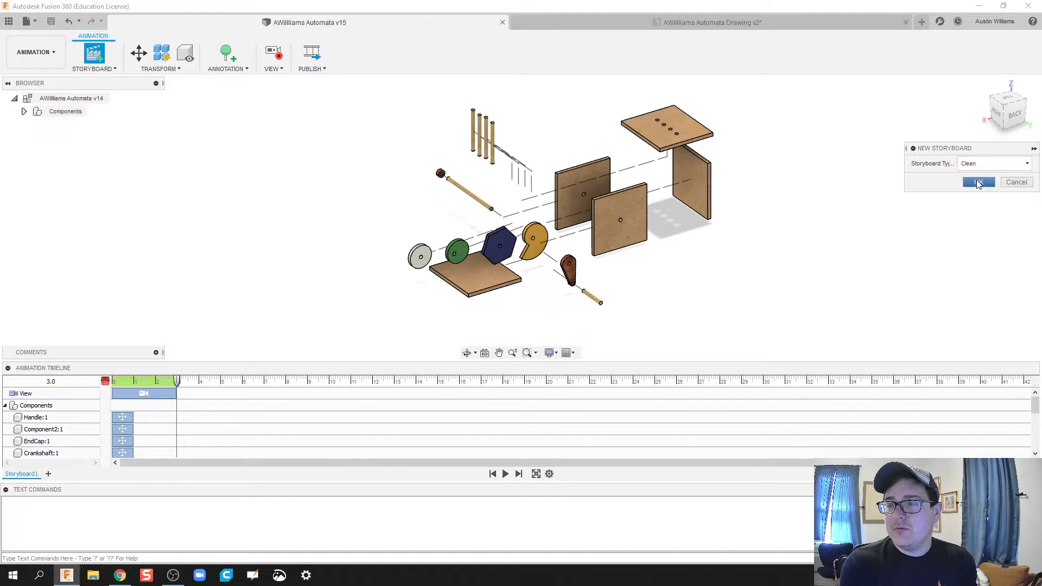
pyautogui.click(978, 182)
pyautogui.moveTo(197, 300); pyautogui.dragTo(311, 218, button='middle')
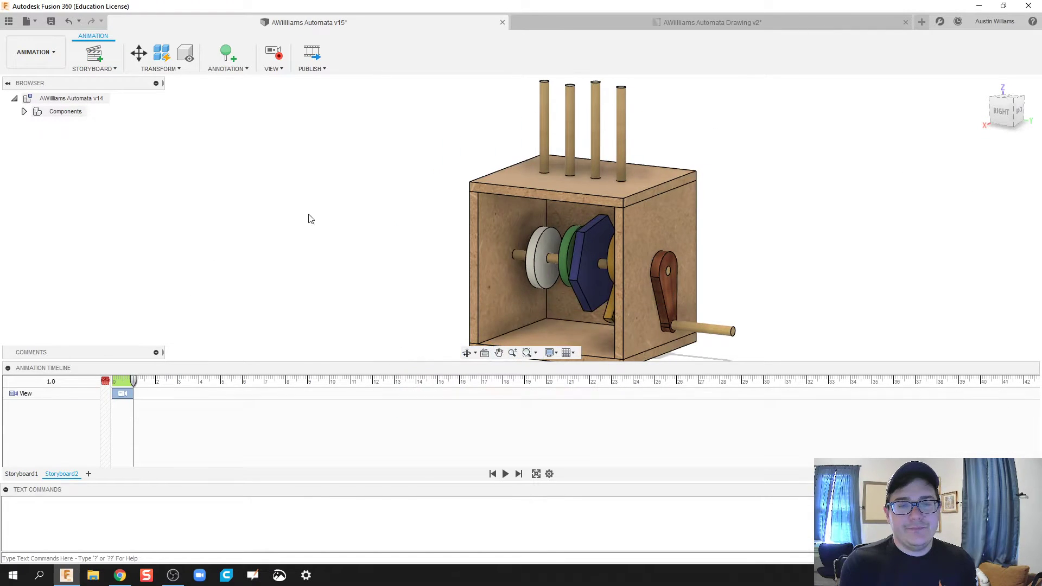
pyautogui.moveTo(373, 229); pyautogui.dragTo(293, 246, button='middle')
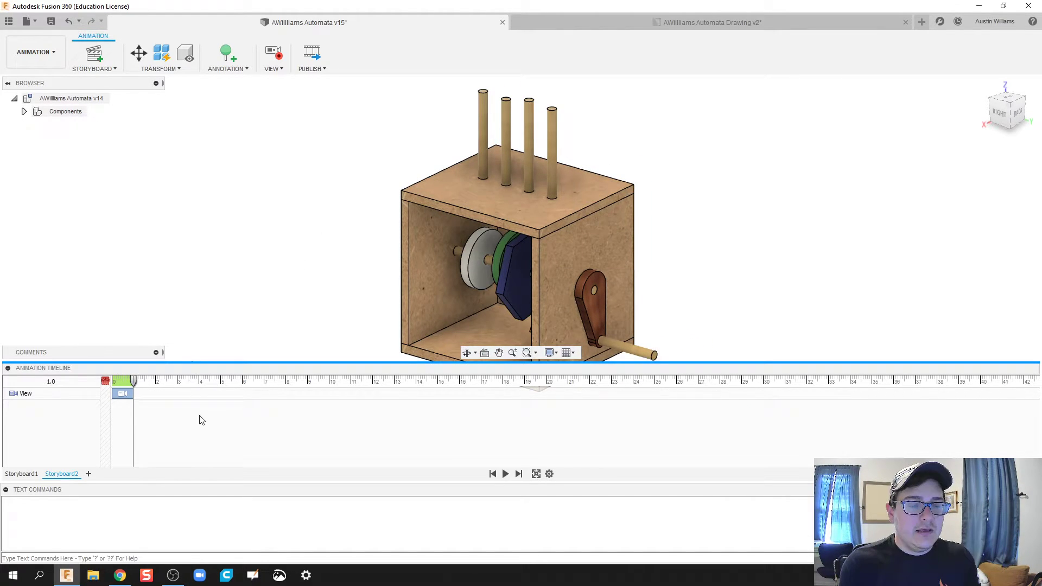
pyautogui.click(6, 490)
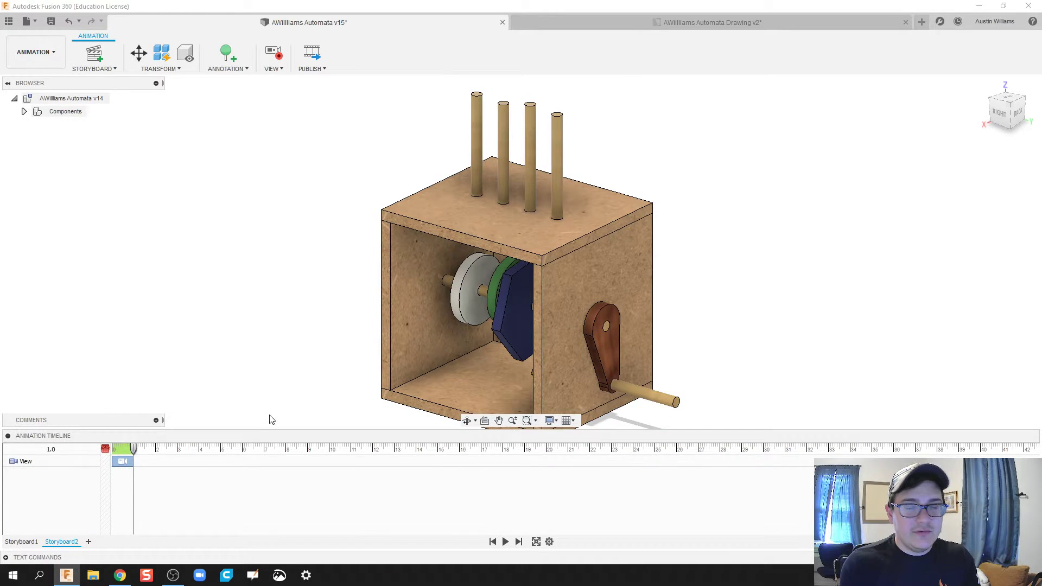
# Lift all four follower rods together above the box and offset them sideways with a Z distance of 4.50 in
pyautogui.moveTo(308, 335); pyautogui.dragTo(378, 300, button='middle')
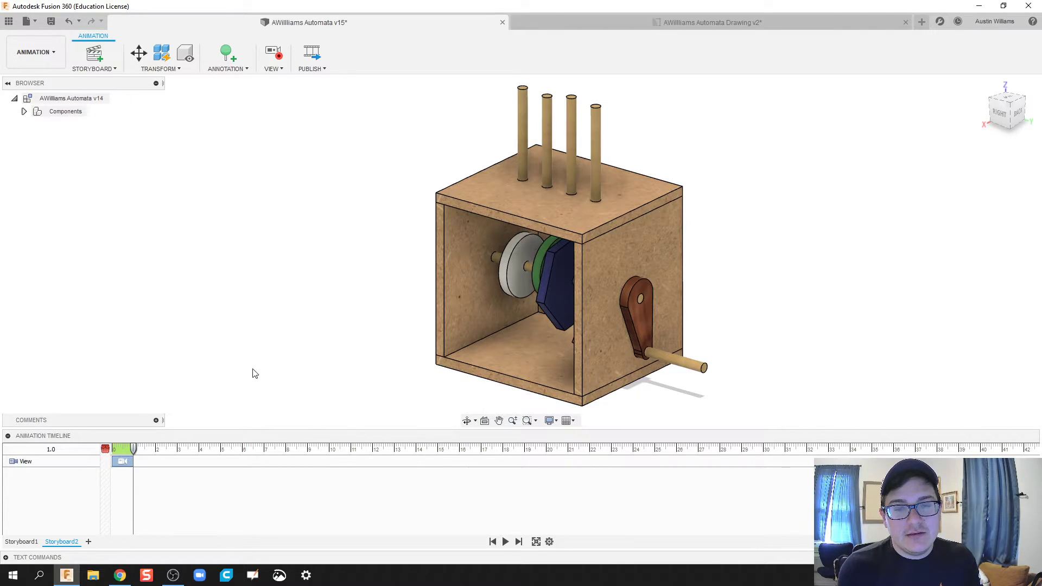
pyautogui.scroll(-2, 333, 342)
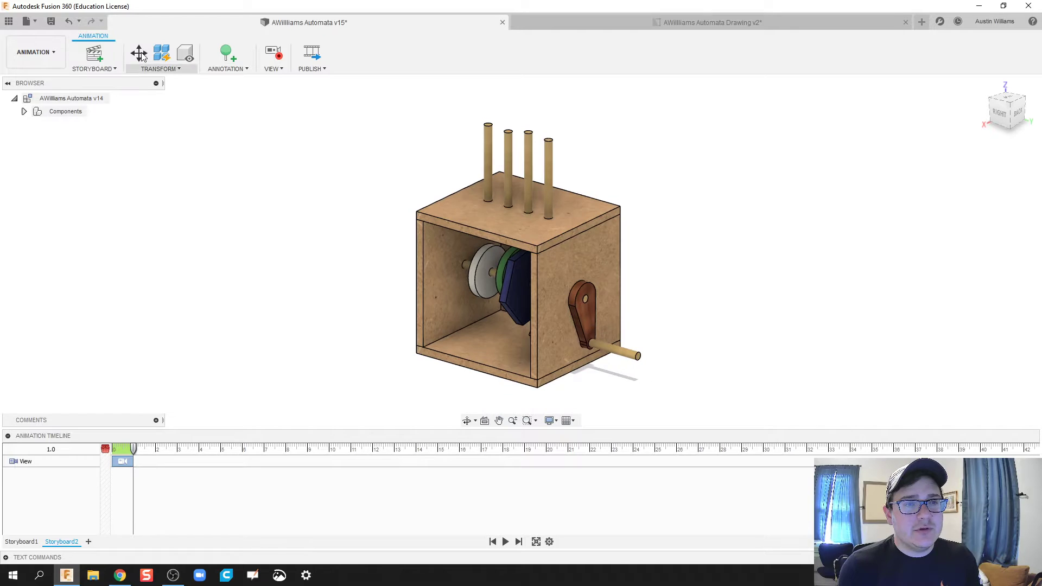
pyautogui.press('m')
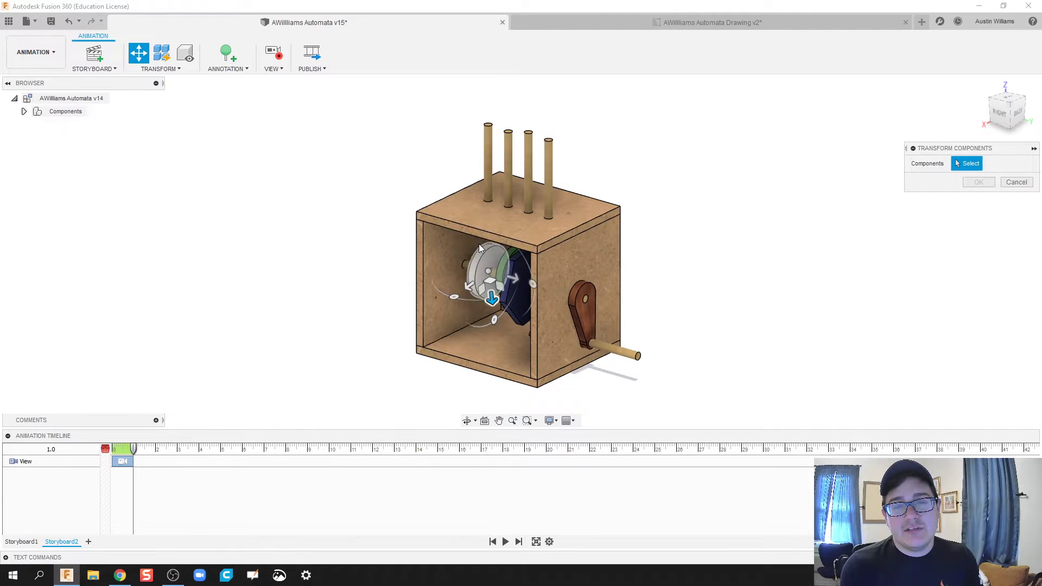
pyautogui.click(488, 148)
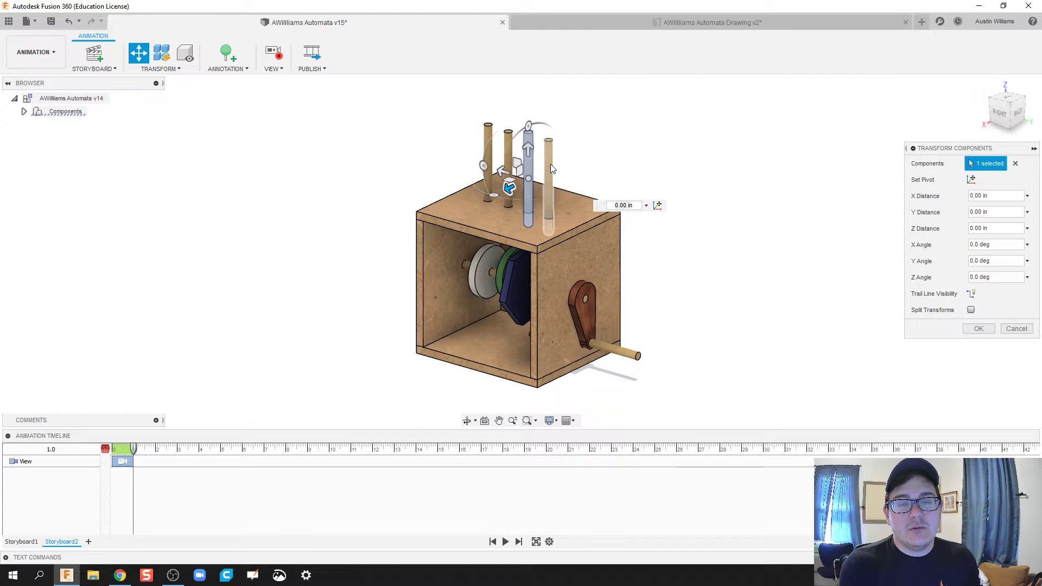
pyautogui.click(488, 158)
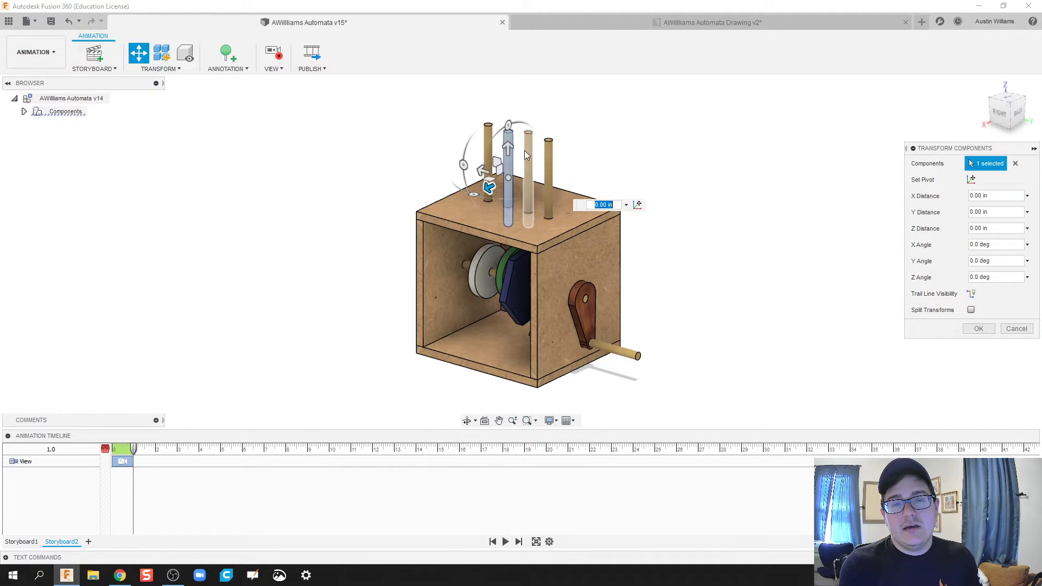
pyautogui.click(546, 163)
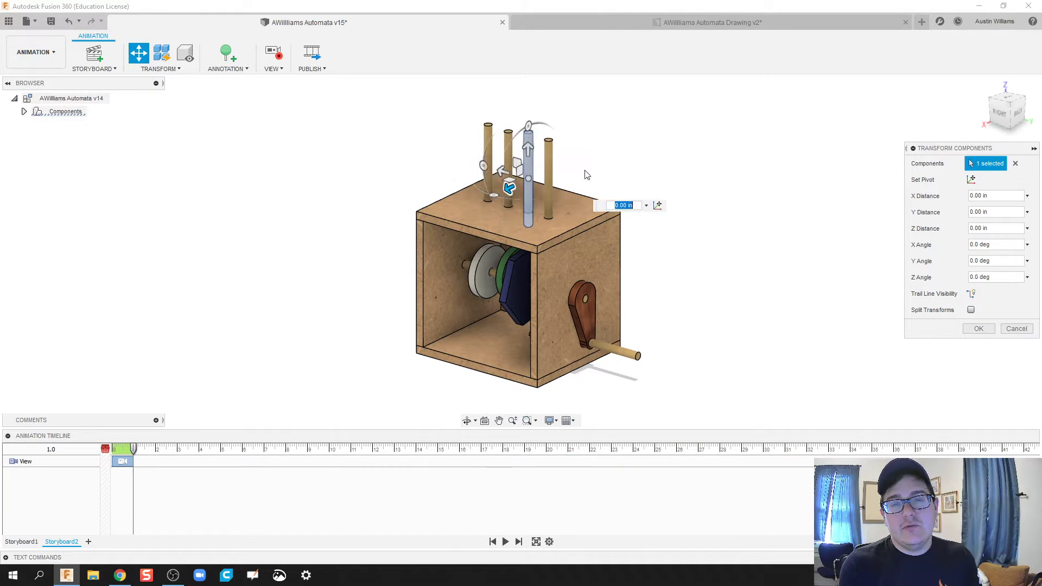
pyautogui.click(488, 152)
pyautogui.click(508, 157)
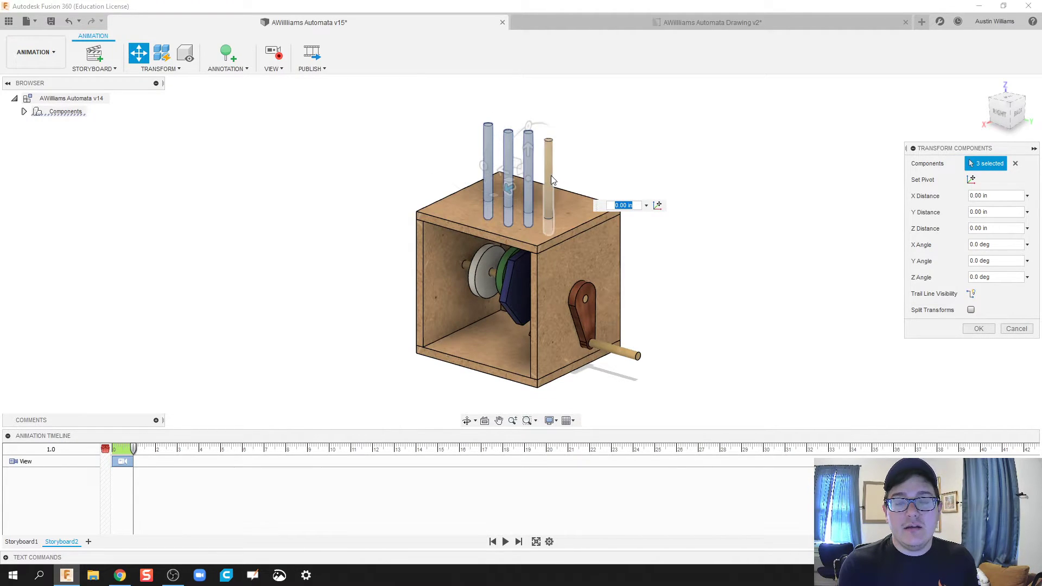
pyautogui.click(550, 175)
pyautogui.moveTo(594, 197); pyautogui.dragTo(588, 257, button='middle')
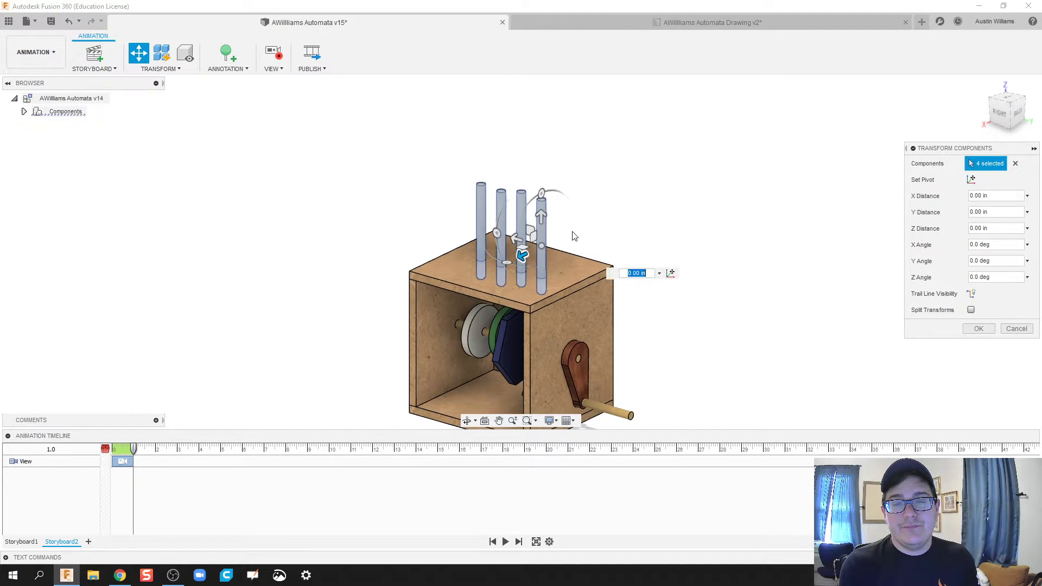
pyautogui.moveTo(545, 217); pyautogui.dragTo(396, 158)
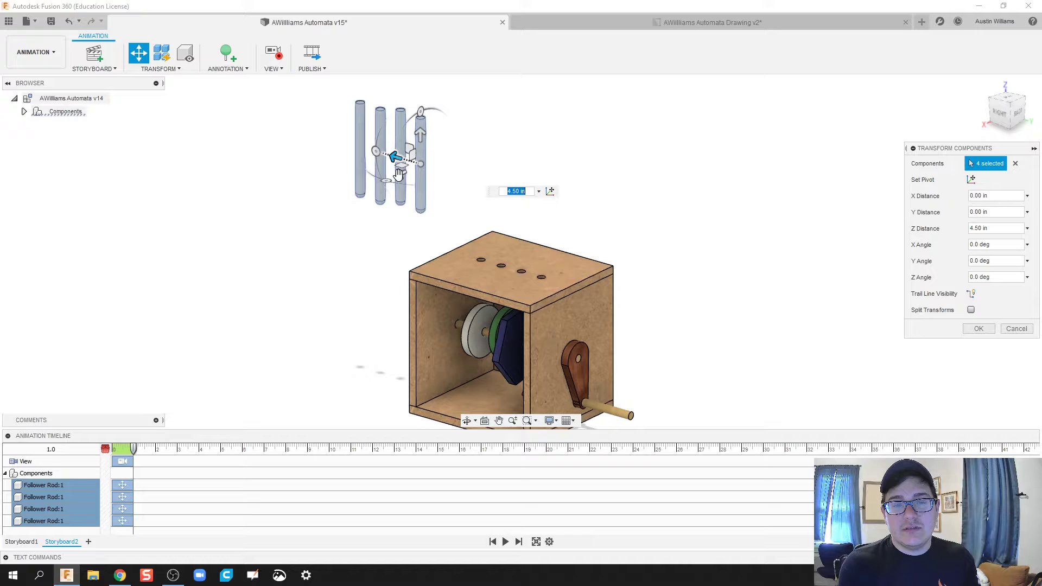
# Turn on trail lines and Split Transforms for the four follower rods and apply their transform
pyautogui.click(971, 294)
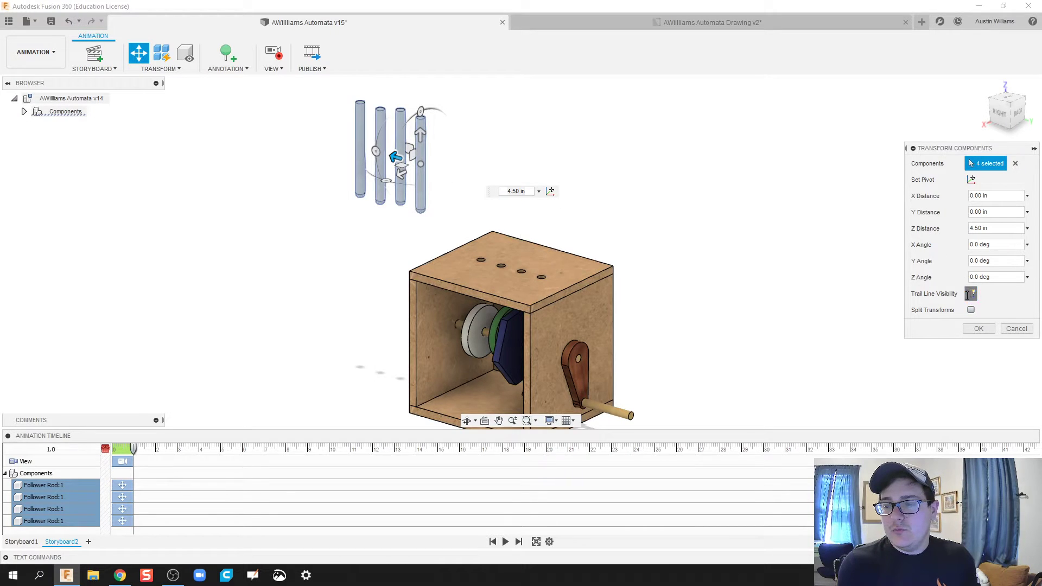
pyautogui.click(971, 310)
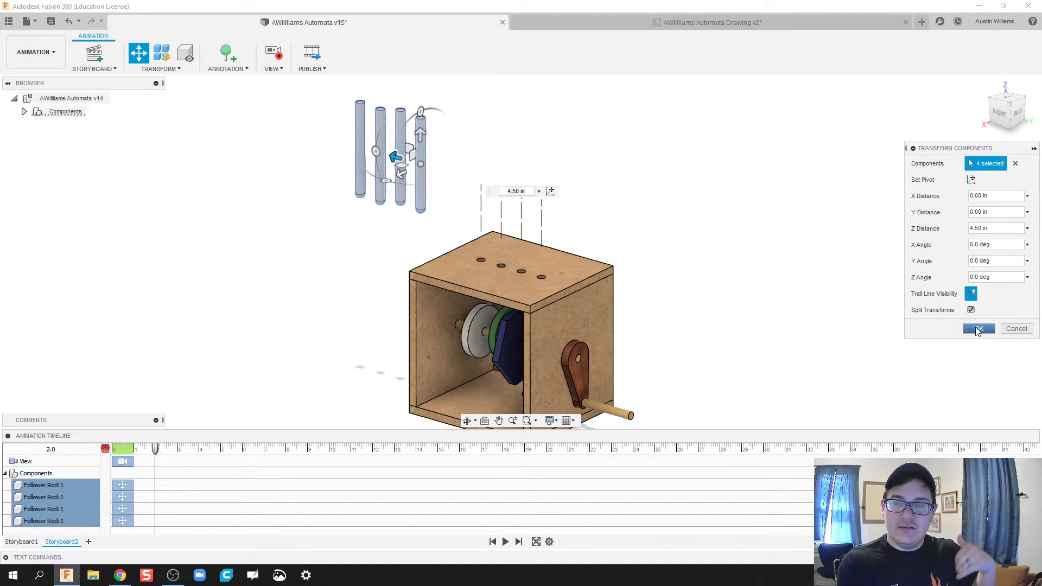
pyautogui.click(976, 334)
pyautogui.moveTo(610, 285); pyautogui.dragTo(624, 256, button='middle')
pyautogui.scroll(-2, 622, 263)
pyautogui.click(393, 321)
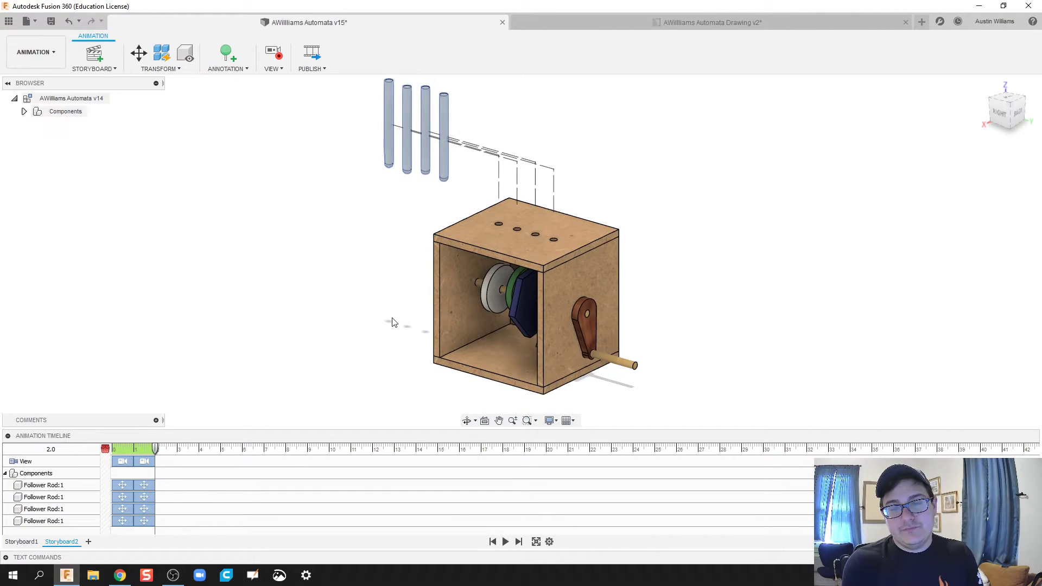
pyautogui.click(138, 53)
pyautogui.keyDown('shift'); pyautogui.moveTo(320, 293); pyautogui.dragTo(347, 293, button='middle'); pyautogui.keyUp('shift')
pyautogui.click(571, 289)
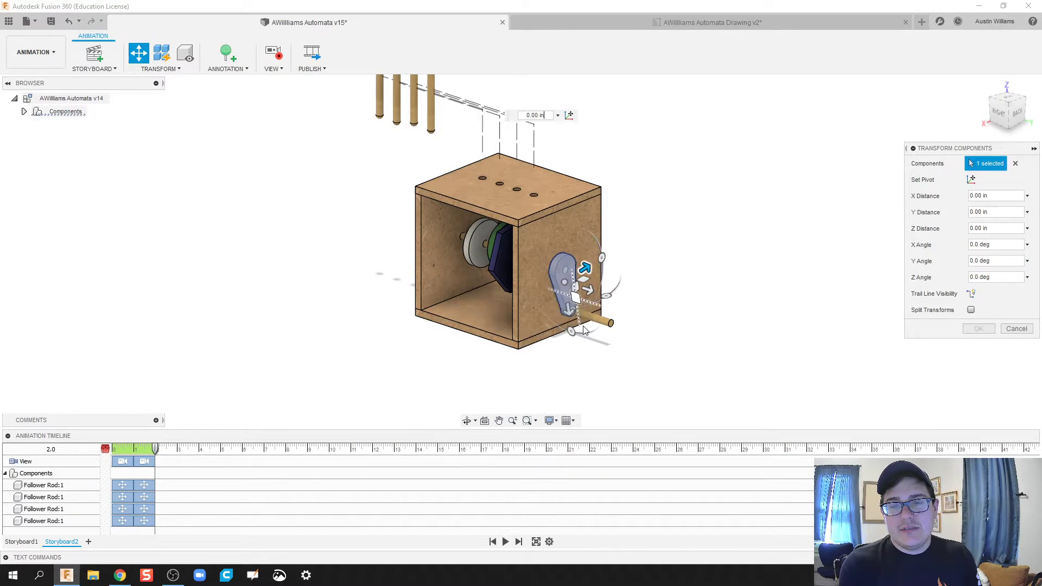
pyautogui.click(596, 321)
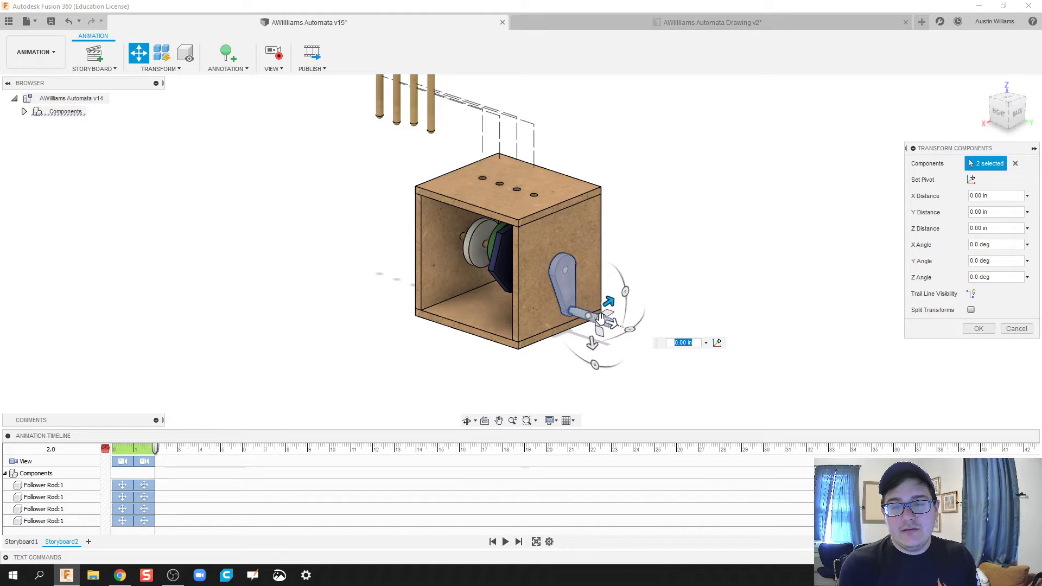
pyautogui.moveTo(614, 324); pyautogui.dragTo(647, 335)
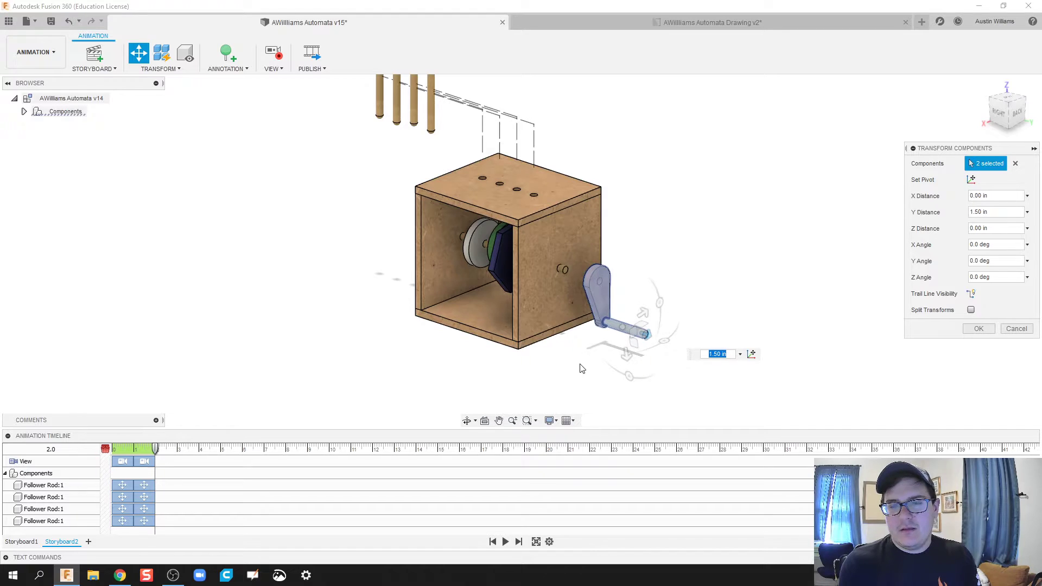
pyautogui.keyDown('shift'); pyautogui.moveTo(581, 365); pyautogui.dragTo(624, 357, button='middle'); pyautogui.keyUp('shift')
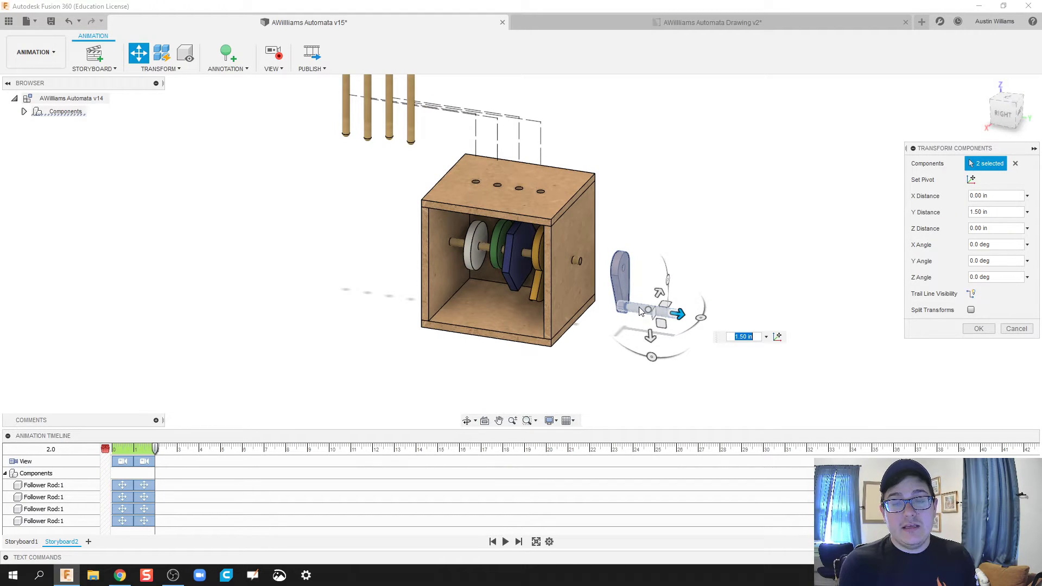
pyautogui.press('Return')
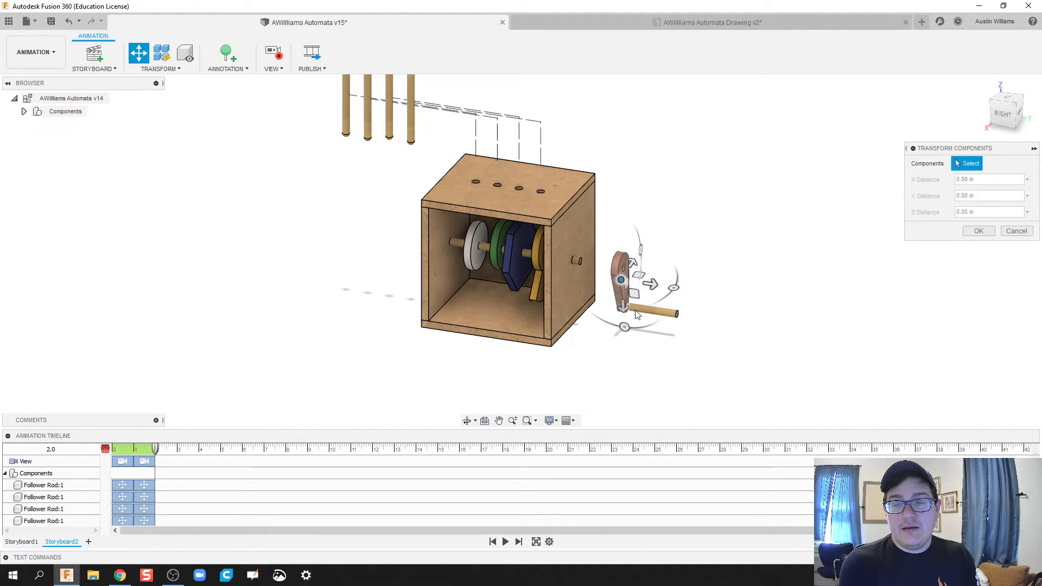
pyautogui.click(638, 313)
pyautogui.moveTo(678, 314); pyautogui.dragTo(708, 318)
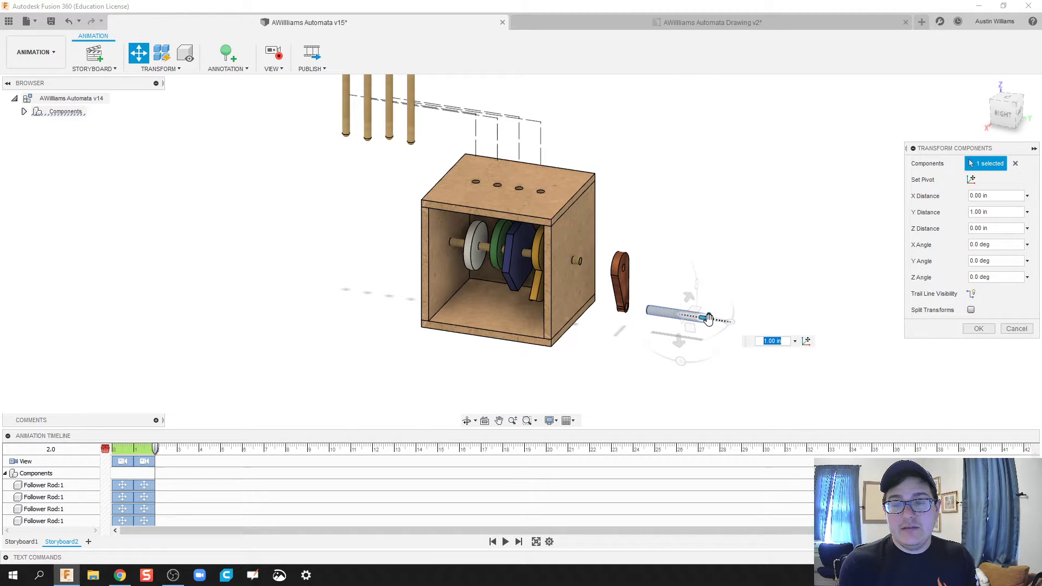
pyautogui.click(1016, 329)
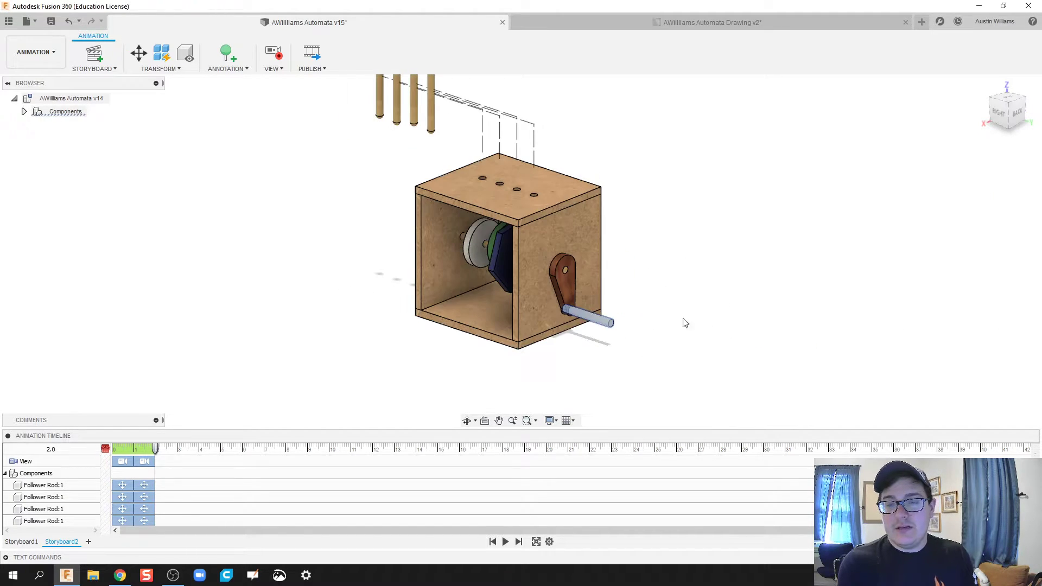
# Move the crank handle and its dowel together 2.00 in outward along Y, with trail lines and Split Transforms on
pyautogui.click(135, 54)
pyautogui.click(568, 284)
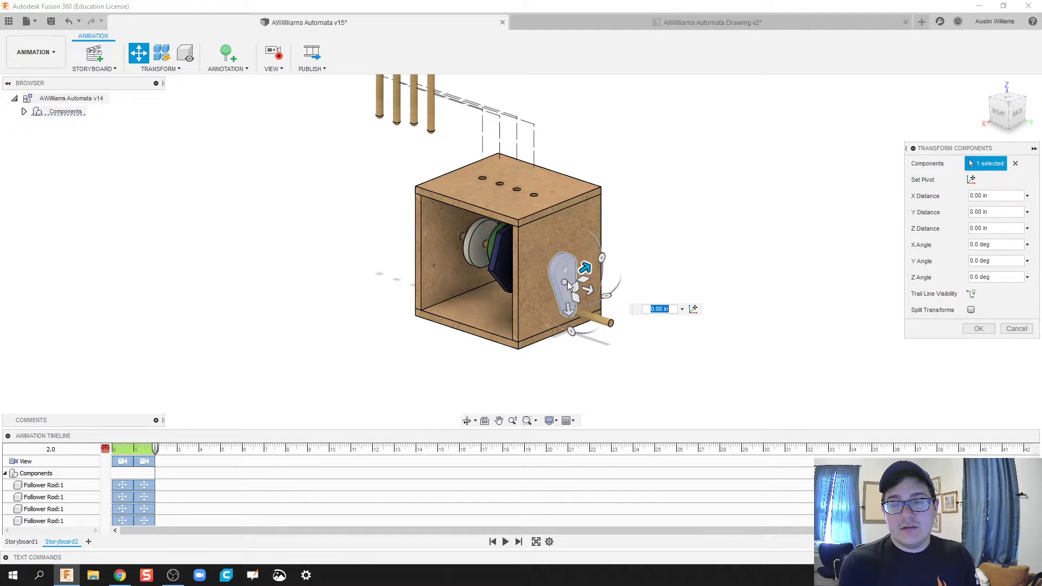
pyautogui.click(609, 325)
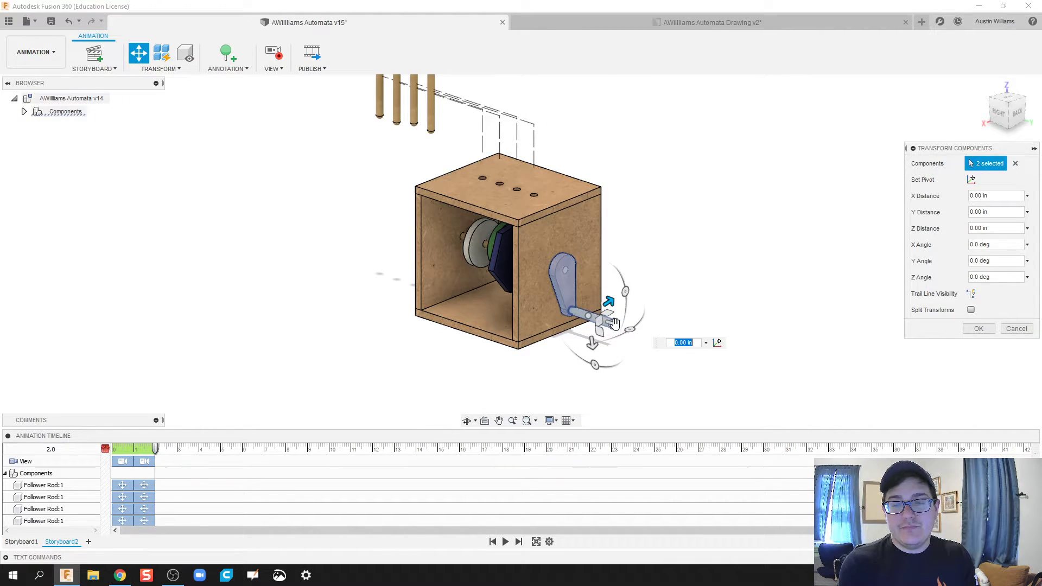
pyautogui.moveTo(612, 337); pyautogui.dragTo(659, 351)
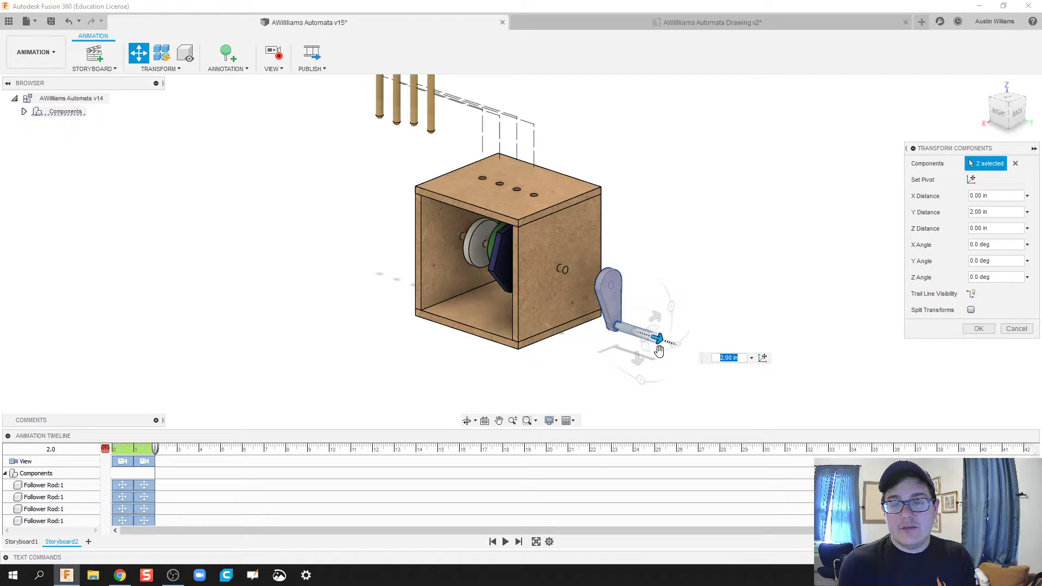
pyautogui.click(972, 294)
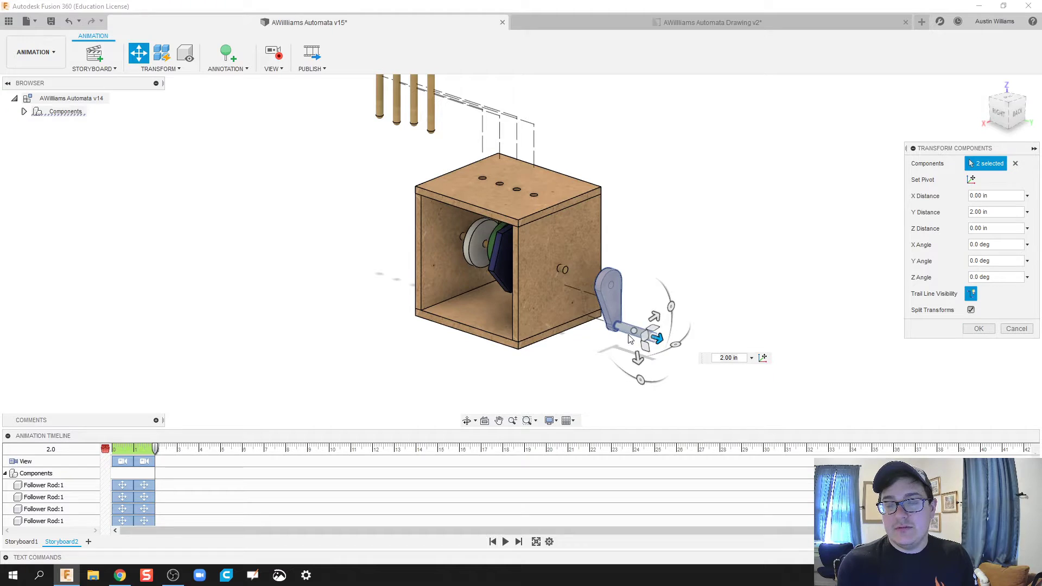
# Pull the dowel alone farther out of the crank handle along Y, apply the transform, and play back the storyboard
pyautogui.keyDown('ctrl'); pyautogui.click(613, 296); pyautogui.keyUp('ctrl')
pyautogui.moveTo(658, 337); pyautogui.dragTo(694, 348)
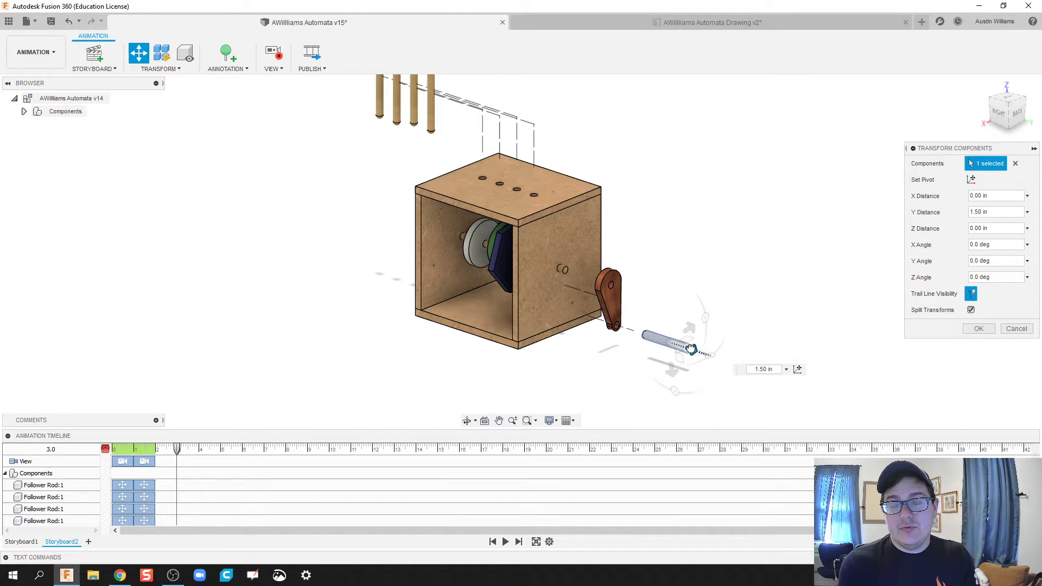
pyautogui.press('Return')
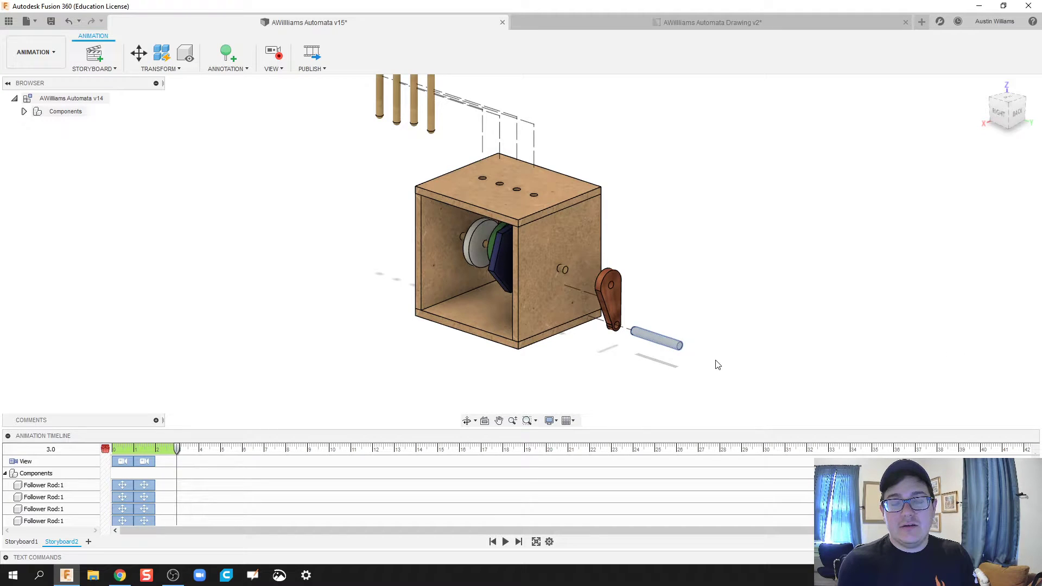
pyautogui.press('space')
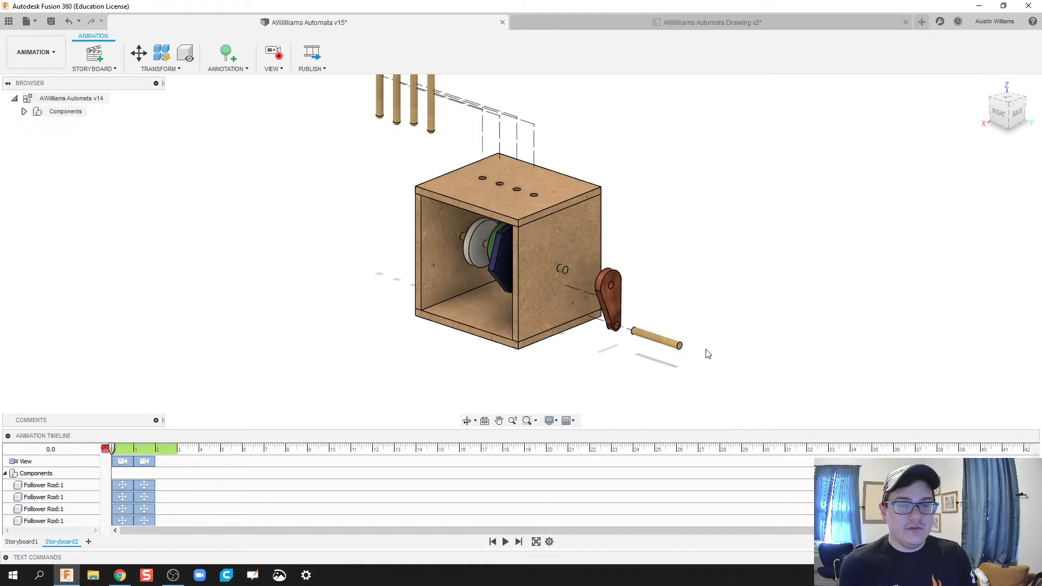
pyautogui.press('space')
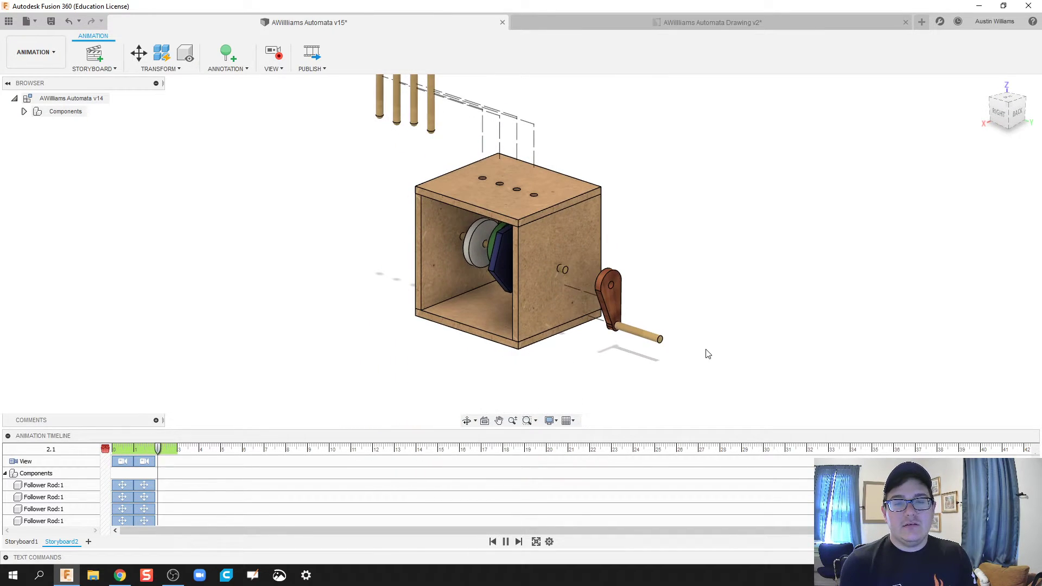
# Move the axle and its end collar together out of the box with a Y distance of -5.40 in, trail lines and Split Transforms on
pyautogui.moveTo(665, 323); pyautogui.dragTo(663, 340, button='middle')
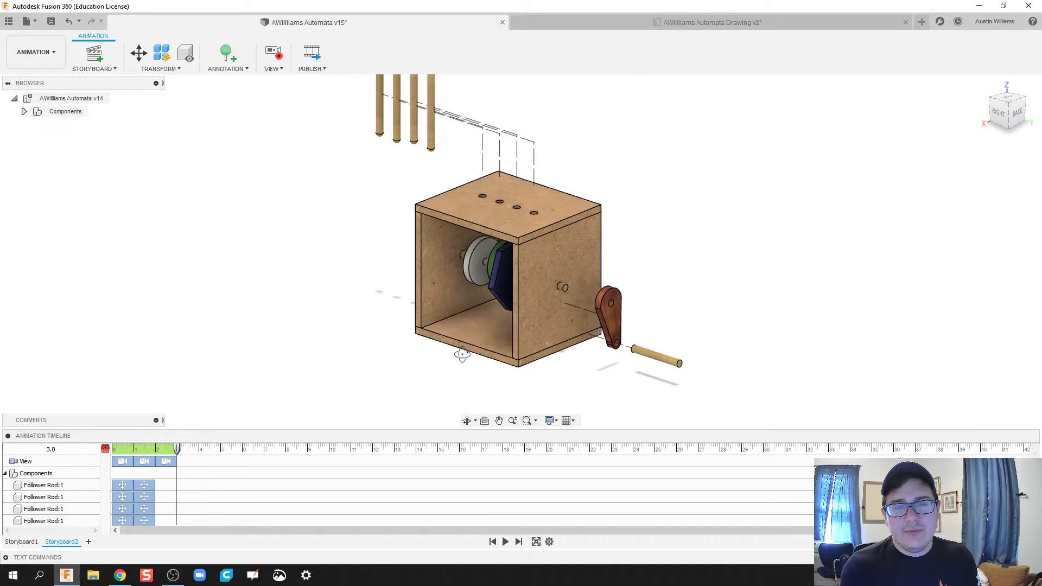
pyautogui.keyDown('shift'); pyautogui.moveTo(462, 355); pyautogui.dragTo(513, 351, button='middle'); pyautogui.keyUp('shift')
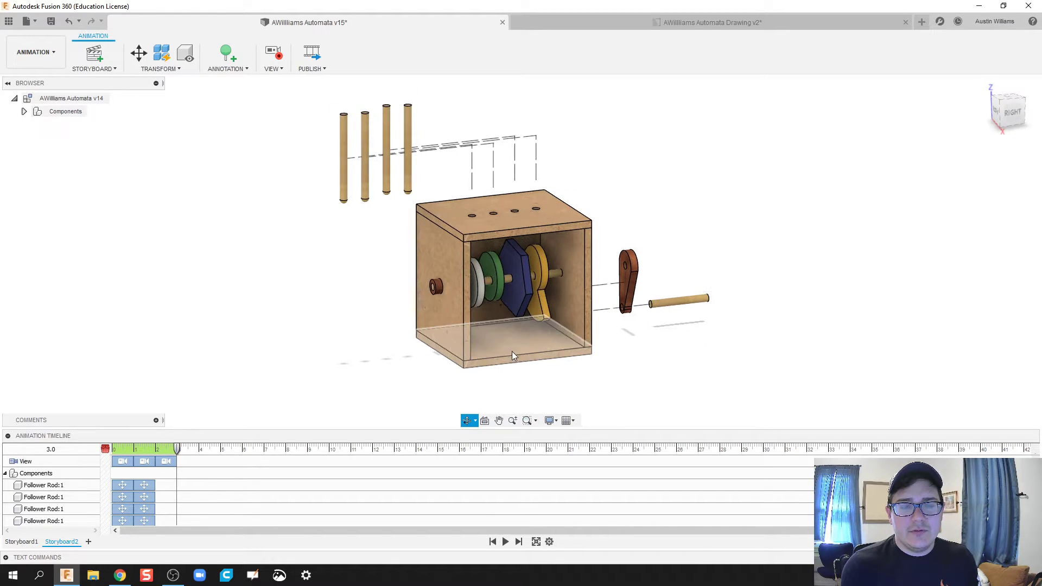
pyautogui.click(137, 53)
pyautogui.click(438, 285)
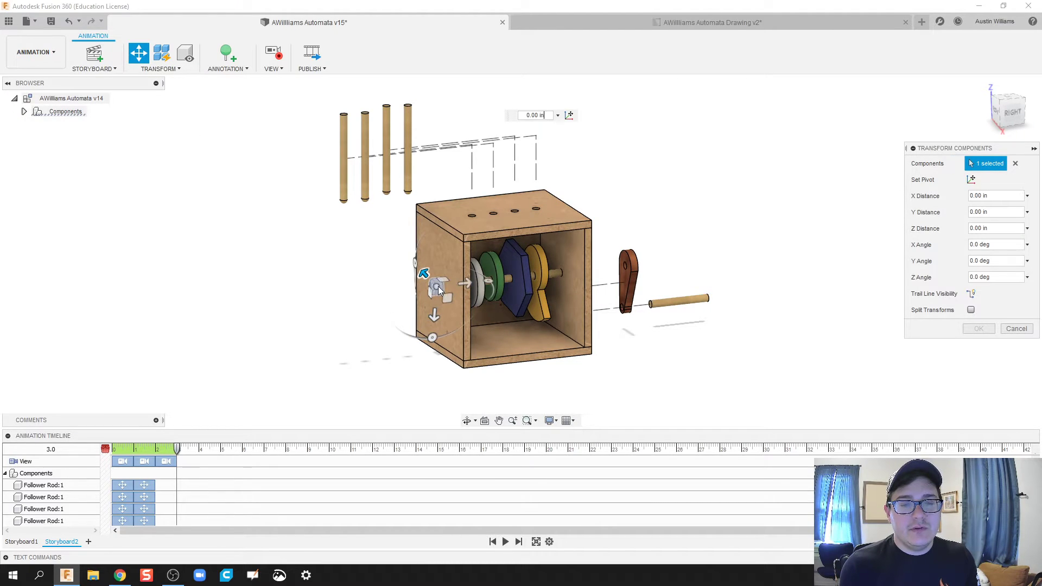
pyautogui.scroll(2, 472, 293)
pyautogui.click(533, 266)
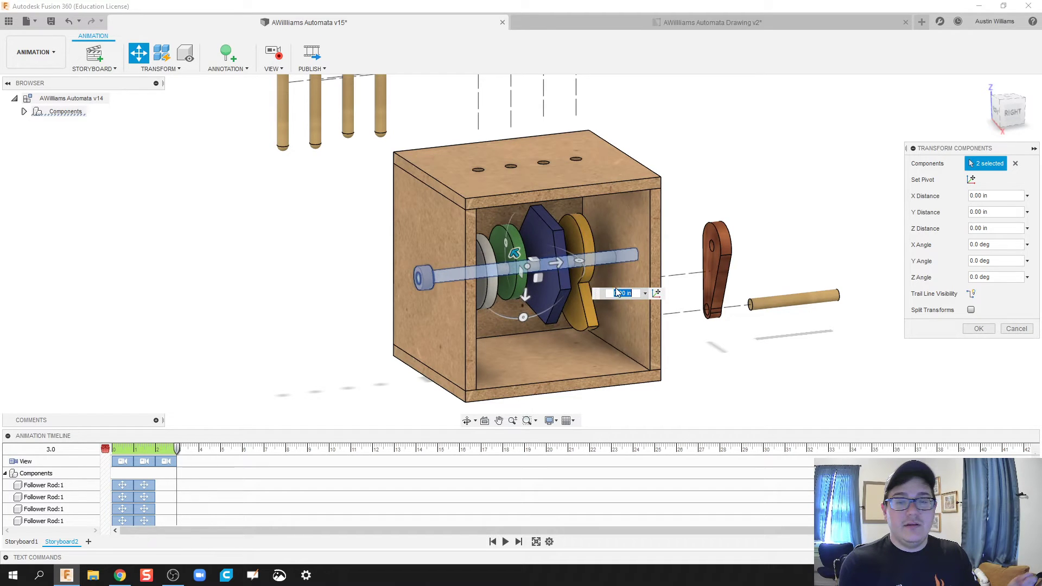
pyautogui.moveTo(424, 278); pyautogui.dragTo(320, 288)
pyautogui.click(970, 294)
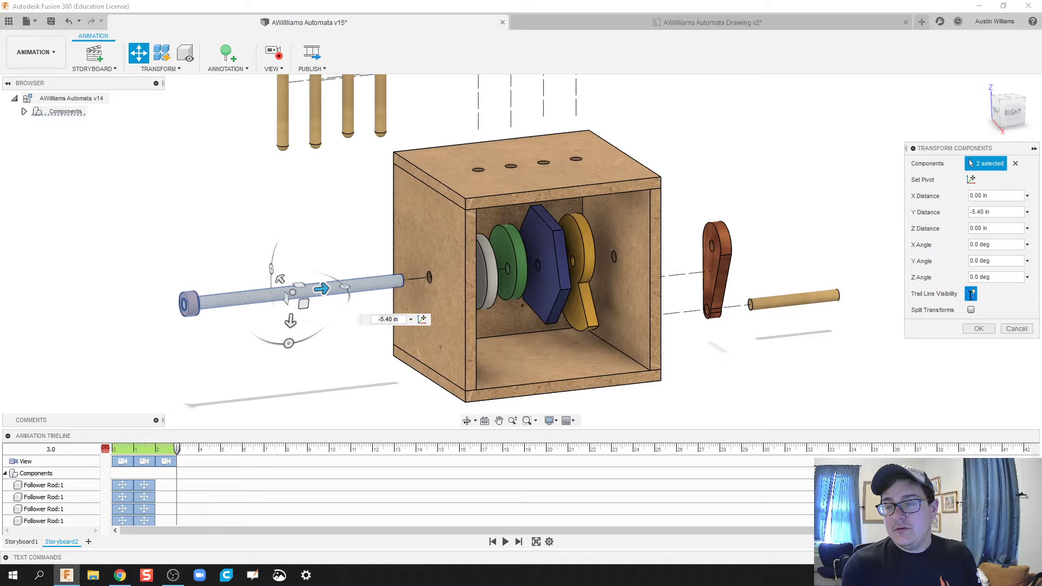
pyautogui.click(971, 310)
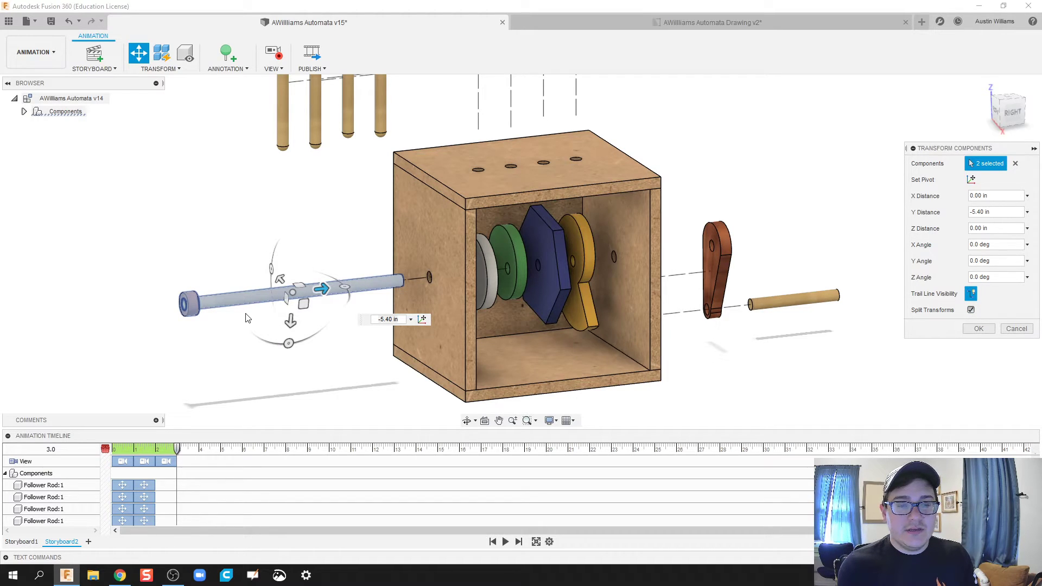
# Pull the collar alone off the end of the axle with a Y distance of -1.40 in and apply the transform
pyautogui.click(215, 301)
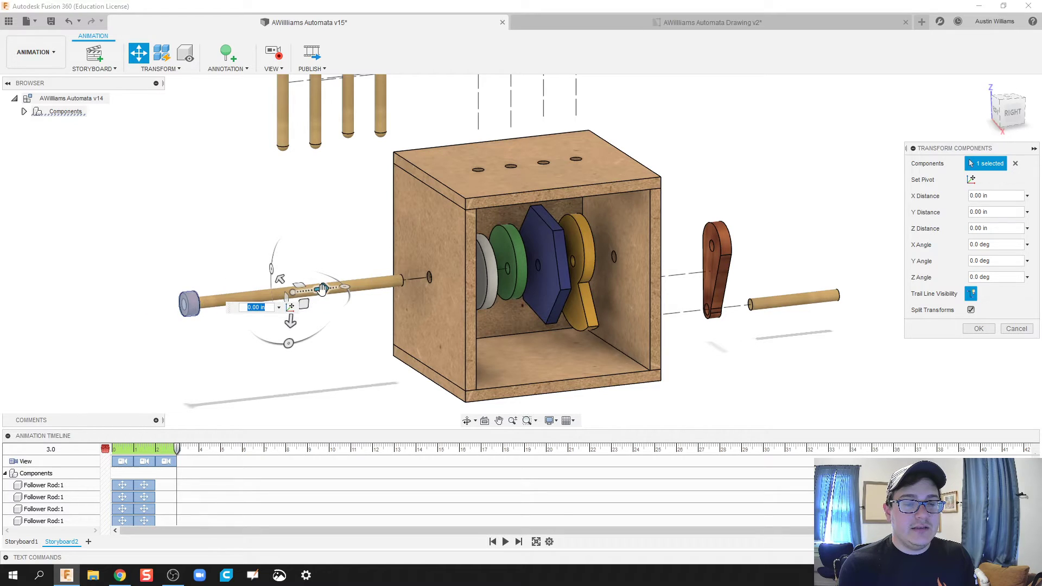
pyautogui.moveTo(321, 288); pyautogui.dragTo(261, 294)
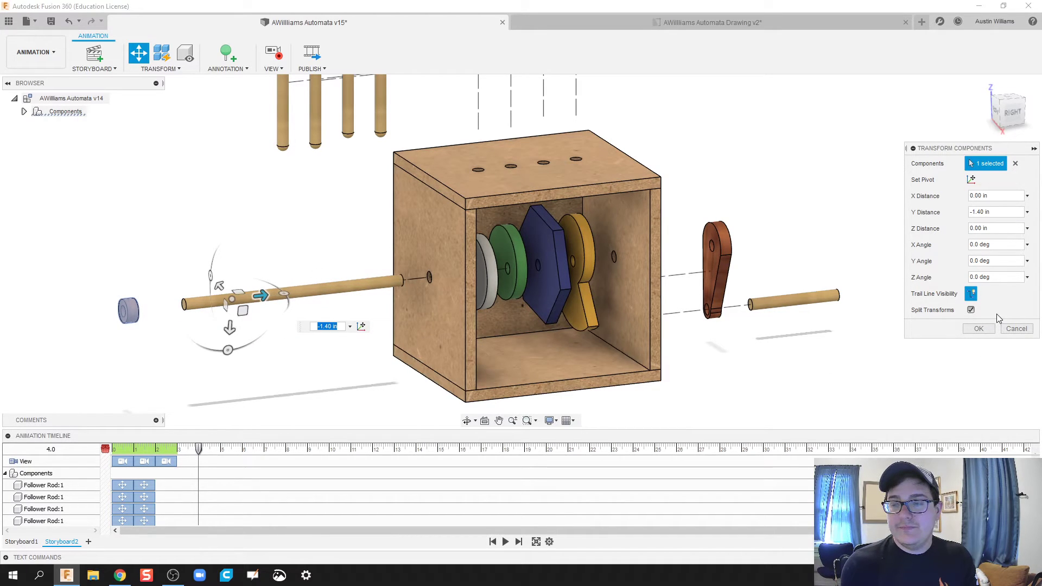
pyautogui.click(980, 326)
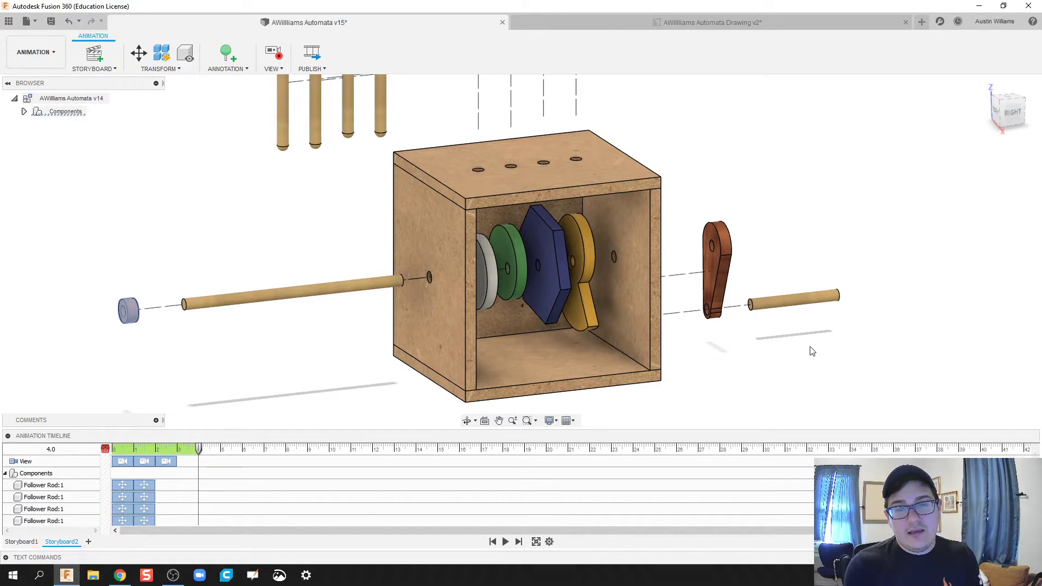
pyautogui.press('space')
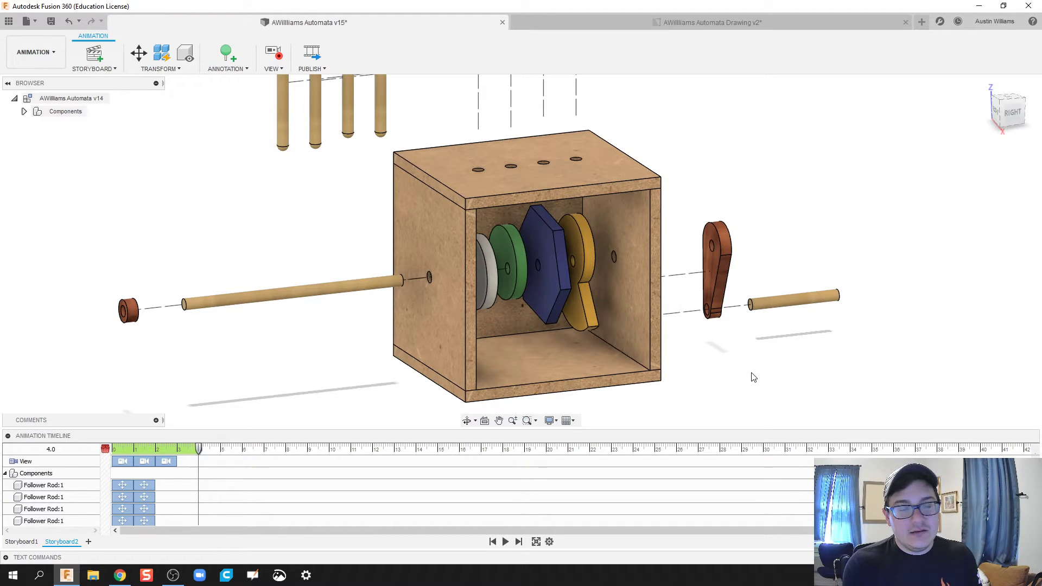
# Move all five box panels together away from the cams with an X distance of -6.50 in
pyautogui.keyDown('shift'); pyautogui.moveTo(710, 384); pyautogui.dragTo(615, 391, button='middle'); pyautogui.keyUp('shift')
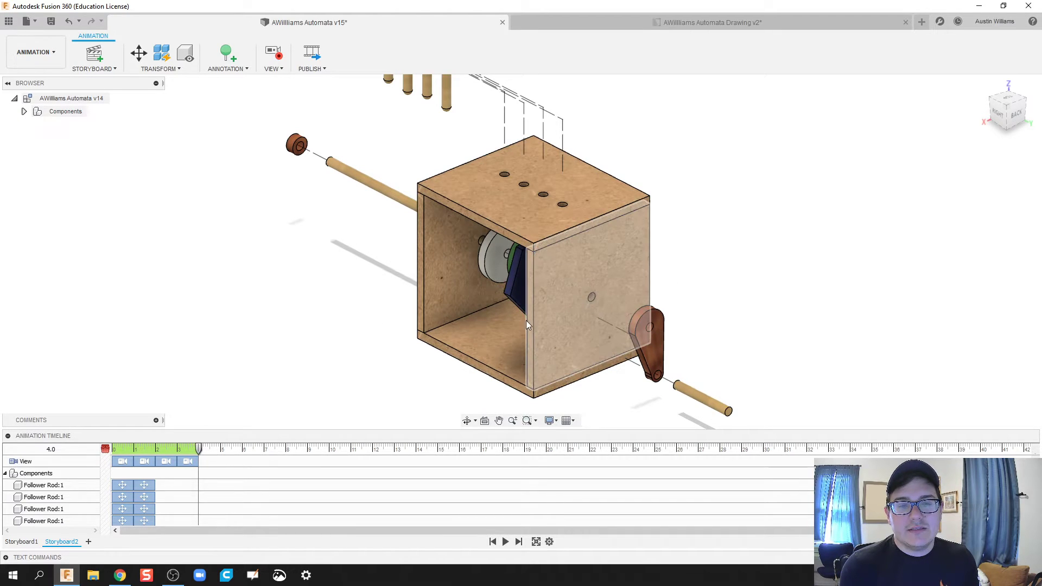
pyautogui.moveTo(380, 312); pyautogui.dragTo(362, 311, button='middle')
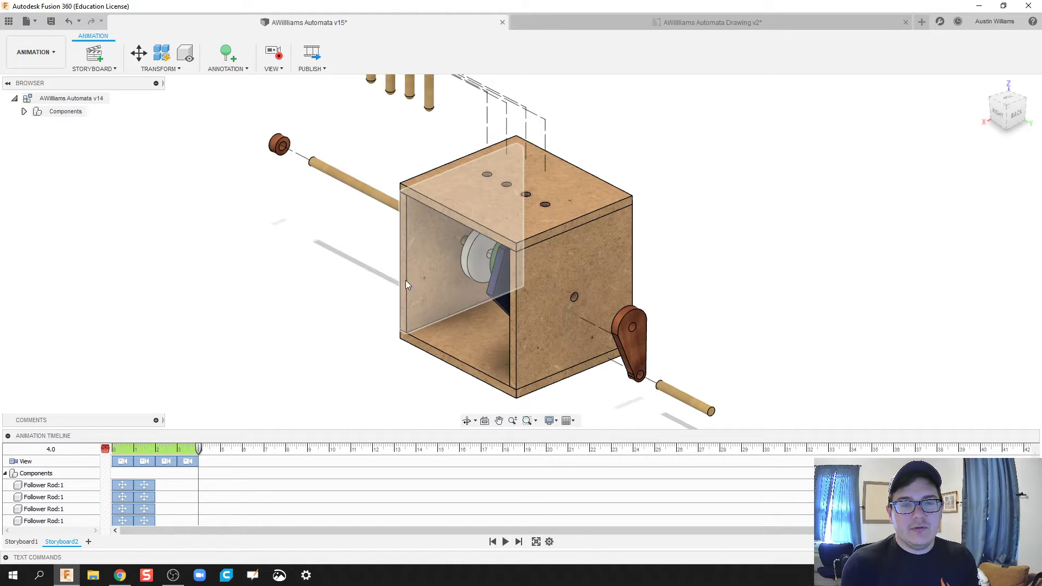
pyautogui.click(138, 53)
pyautogui.click(426, 263)
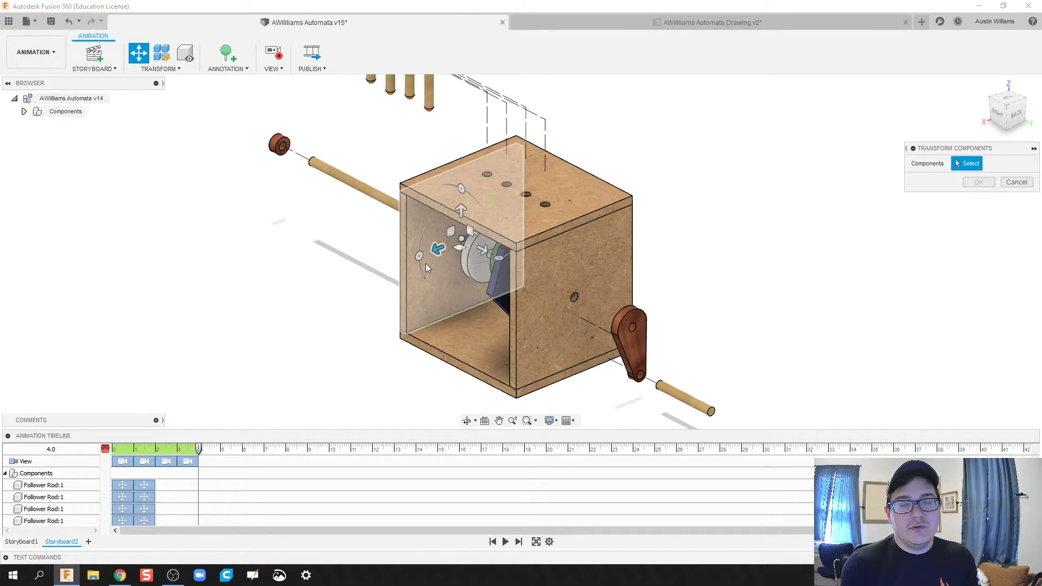
pyautogui.click(428, 262)
pyautogui.click(563, 200)
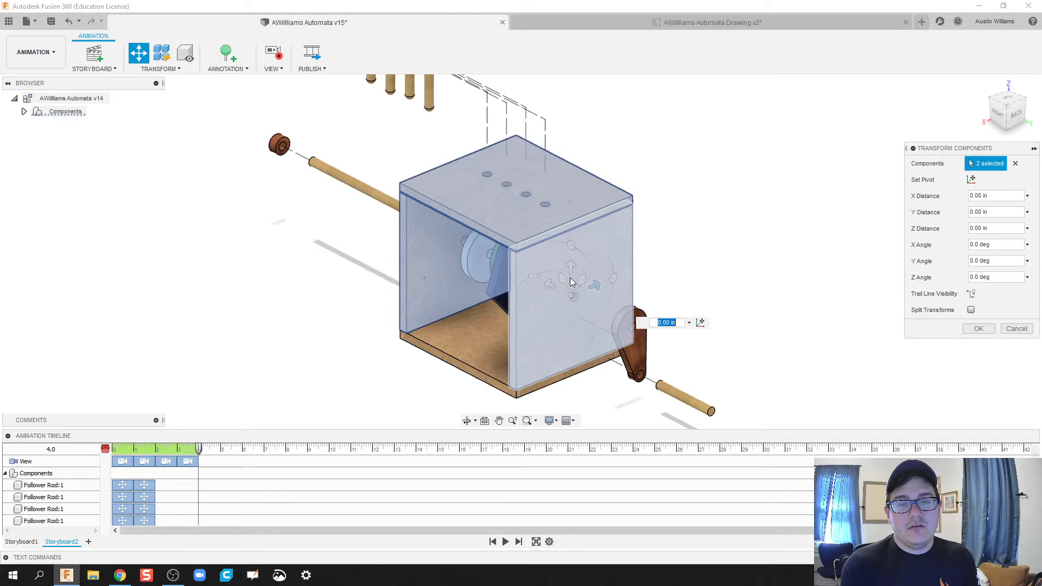
pyautogui.click(570, 278)
pyautogui.keyDown('shift'); pyautogui.moveTo(737, 265); pyautogui.dragTo(708, 262, button='middle'); pyautogui.keyUp('shift')
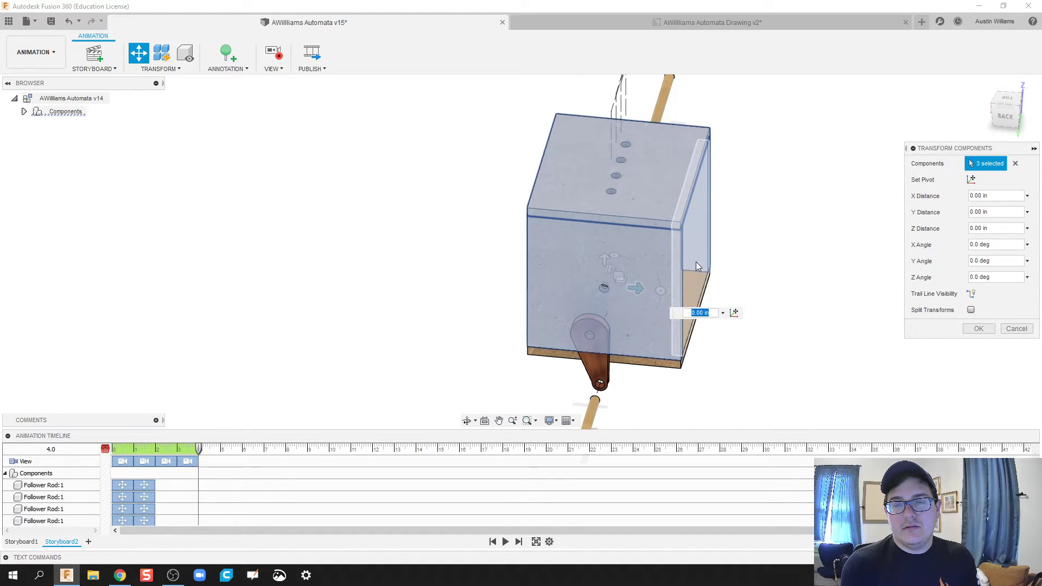
pyautogui.keyDown('shift'); pyautogui.moveTo(761, 284); pyautogui.dragTo(603, 265, button='middle'); pyautogui.keyUp('shift')
pyautogui.click(607, 317)
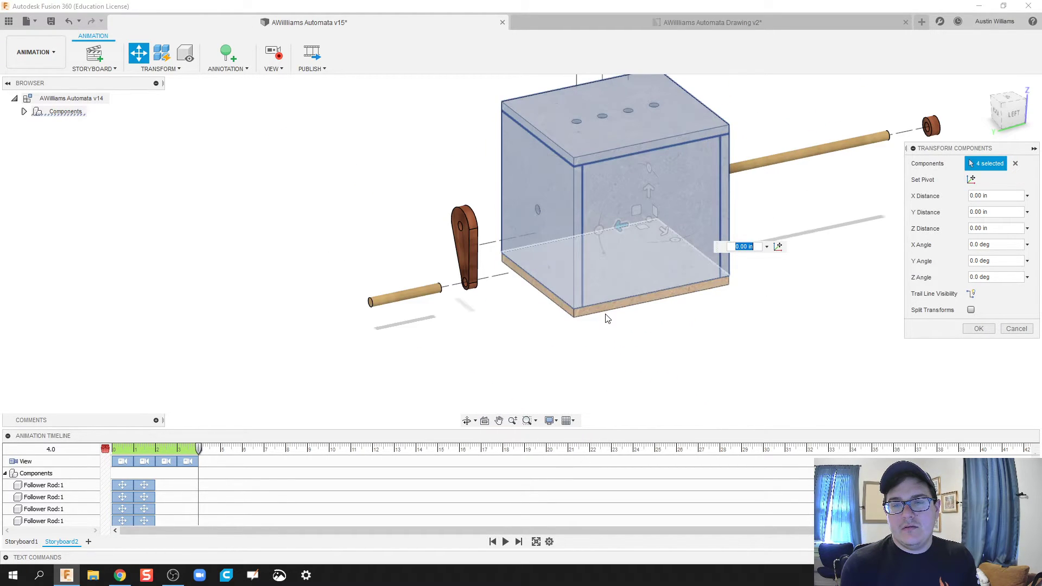
pyautogui.click(603, 314)
pyautogui.keyDown('shift'); pyautogui.moveTo(507, 344); pyautogui.dragTo(434, 318, button='middle'); pyautogui.keyUp('shift')
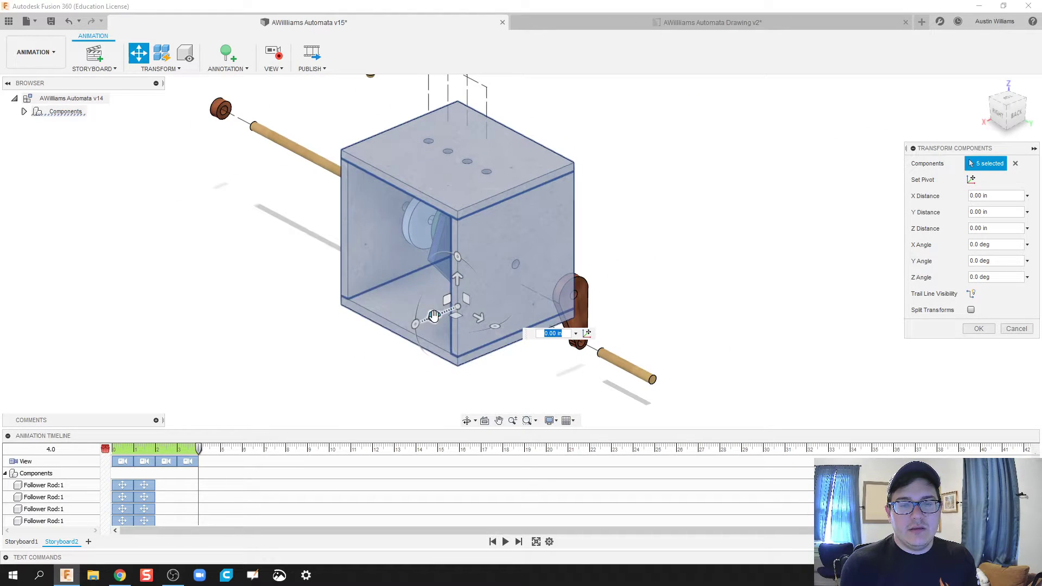
pyautogui.moveTo(433, 316); pyautogui.dragTo(634, 272)
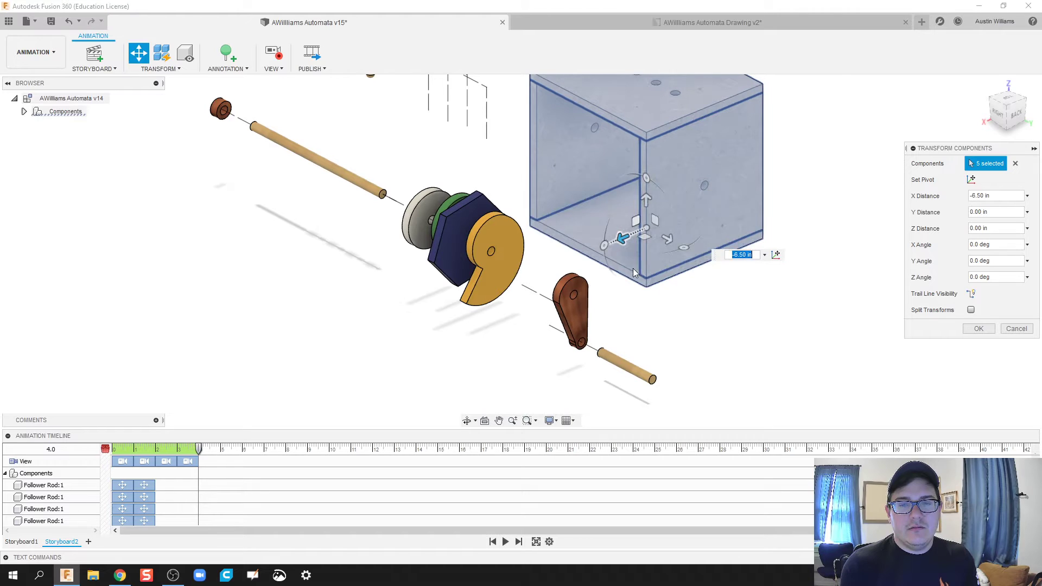
pyautogui.moveTo(634, 272); pyautogui.dragTo(623, 334, button='middle')
# Turn on trail lines and Split Transforms for the five box panels and apply their transform
pyautogui.click(971, 294)
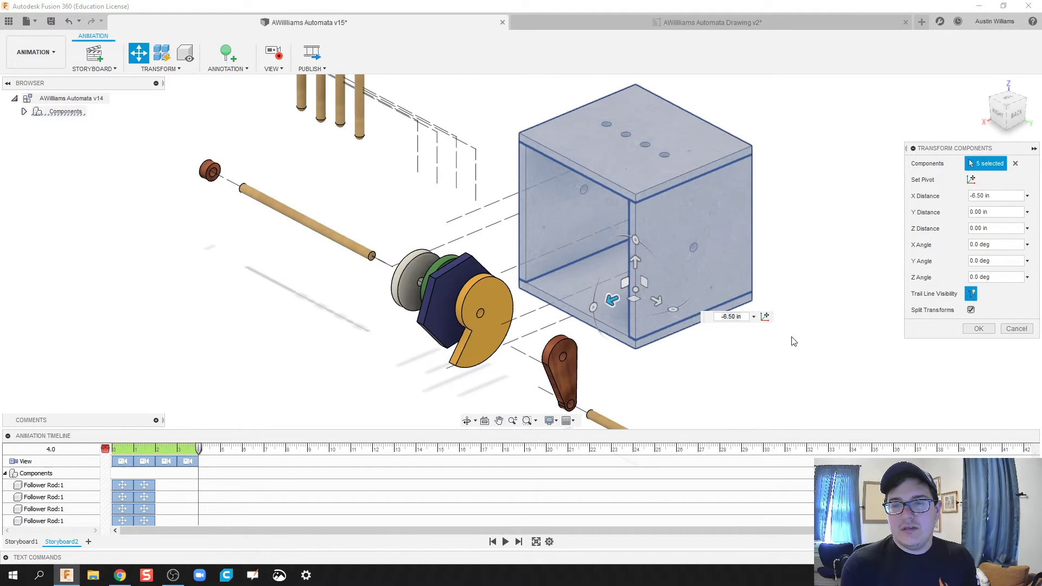
pyautogui.scroll(-3, 728, 386)
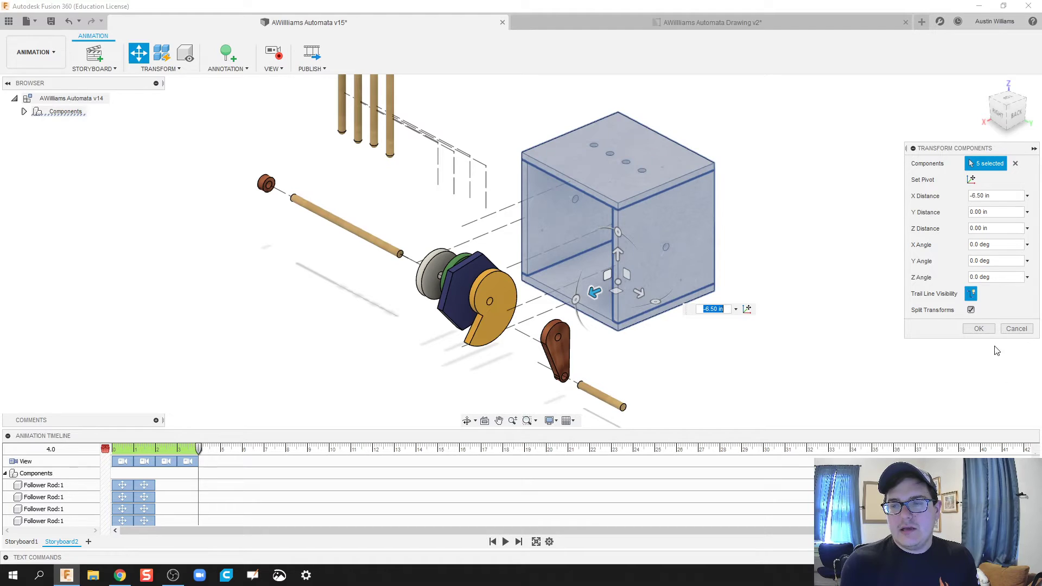
pyautogui.click(980, 329)
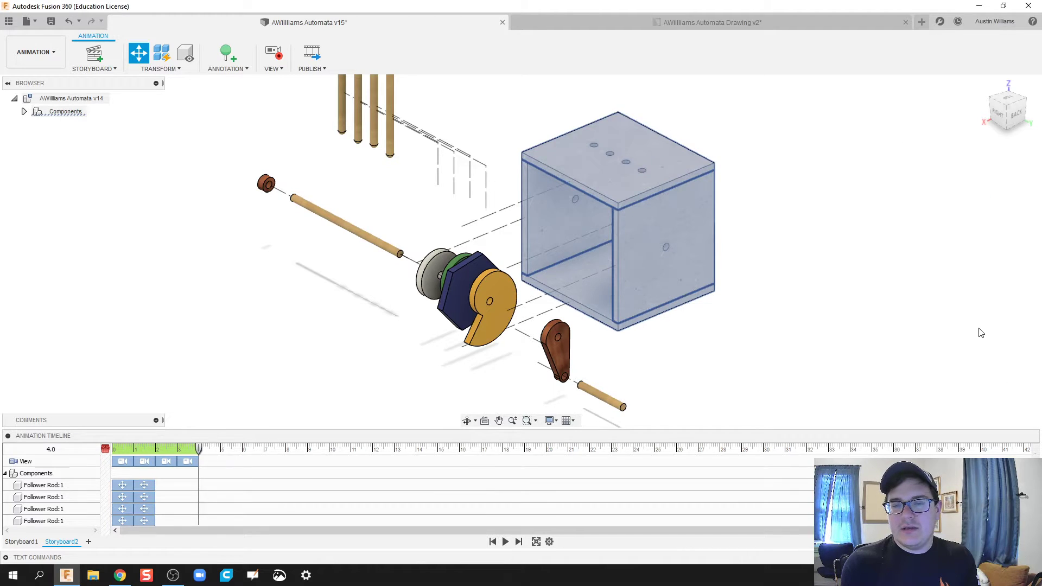
pyautogui.click(776, 352)
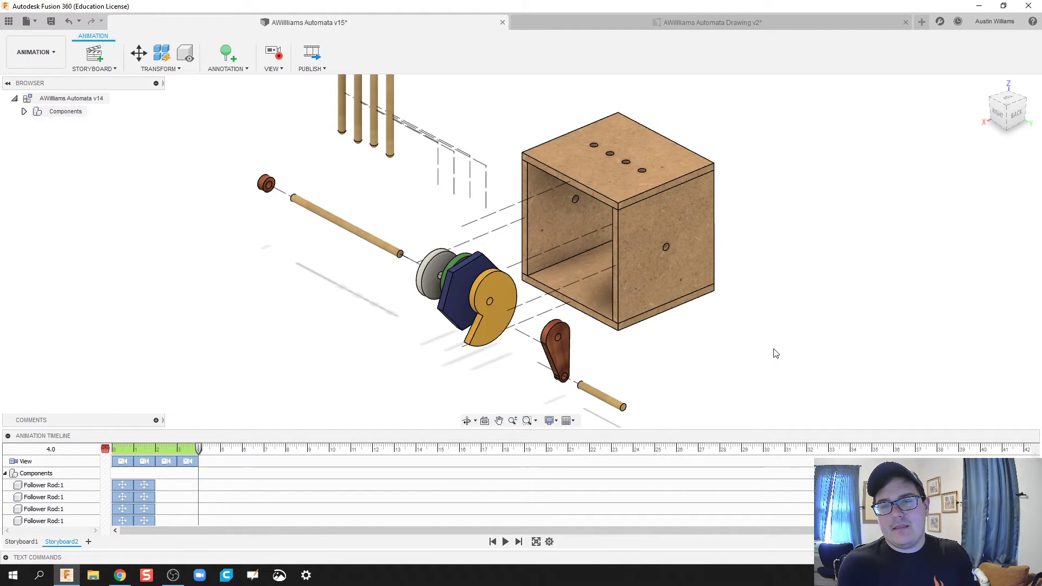
# Move the box's side panel nearest the axle outward with a Y distance of -4.00 in and Split Transforms on, and apply
pyautogui.click(138, 52)
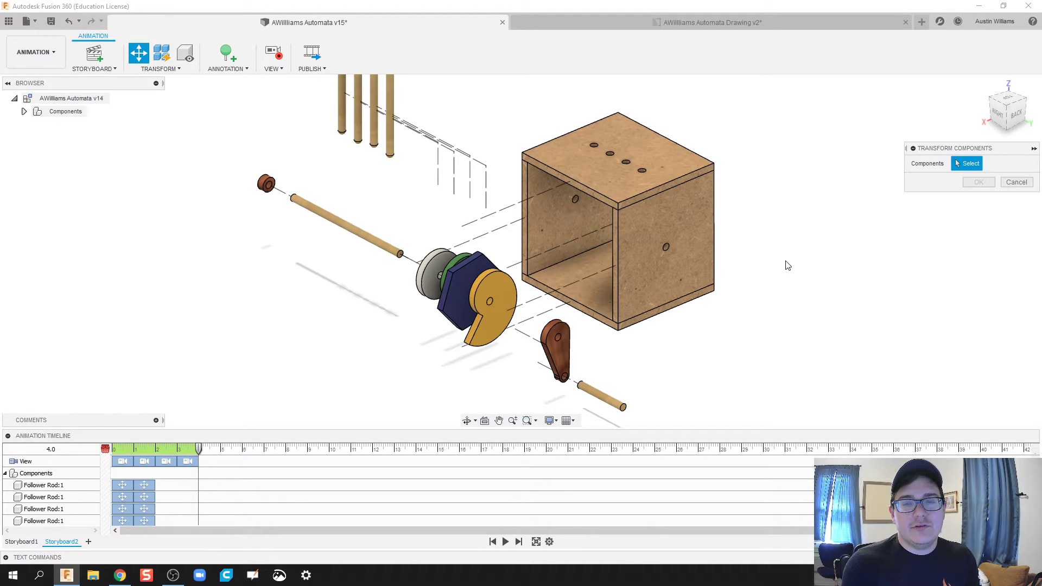
pyautogui.moveTo(798, 269)
pyautogui.keyDown('shift'); pyautogui.mouseDown(button='middle')
pyautogui.moveTo(810, 275)
pyautogui.moveTo(753, 272)
pyautogui.moveTo(814, 279)
pyautogui.mouseUp(button='middle'); pyautogui.keyUp('shift')
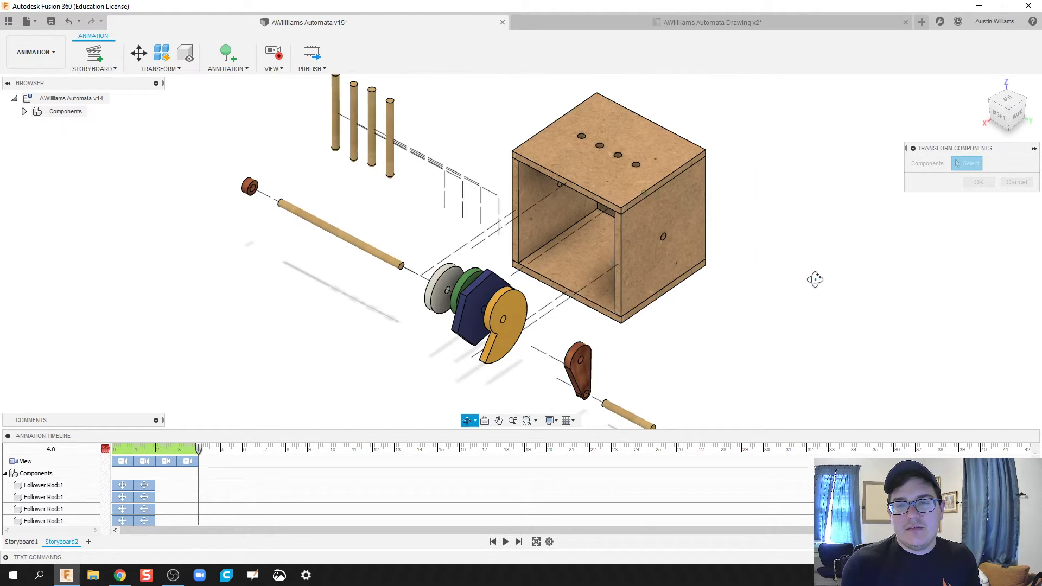
pyautogui.click(539, 228)
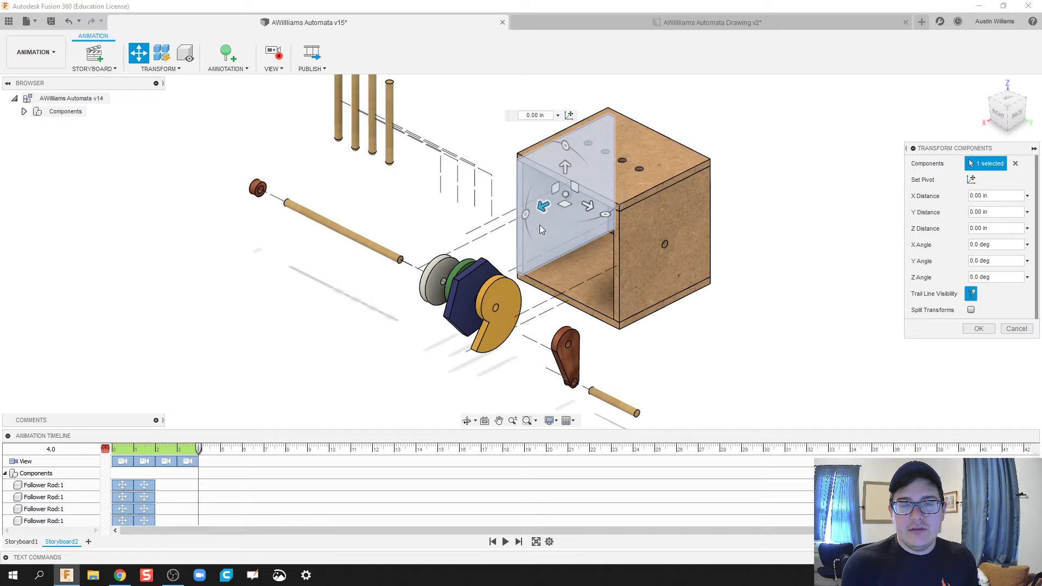
pyautogui.moveTo(543, 207); pyautogui.dragTo(501, 156)
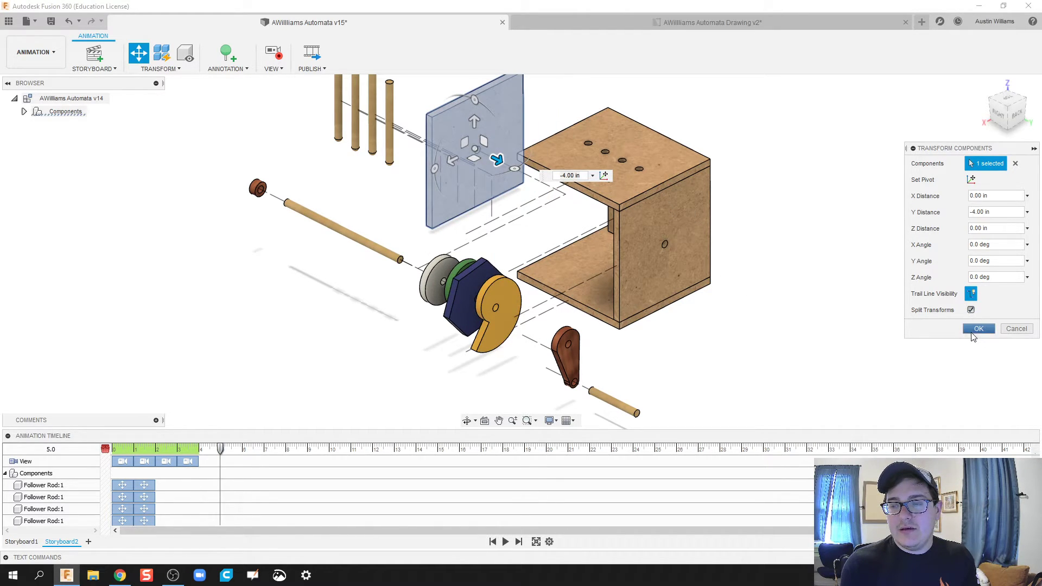
pyautogui.click(979, 329)
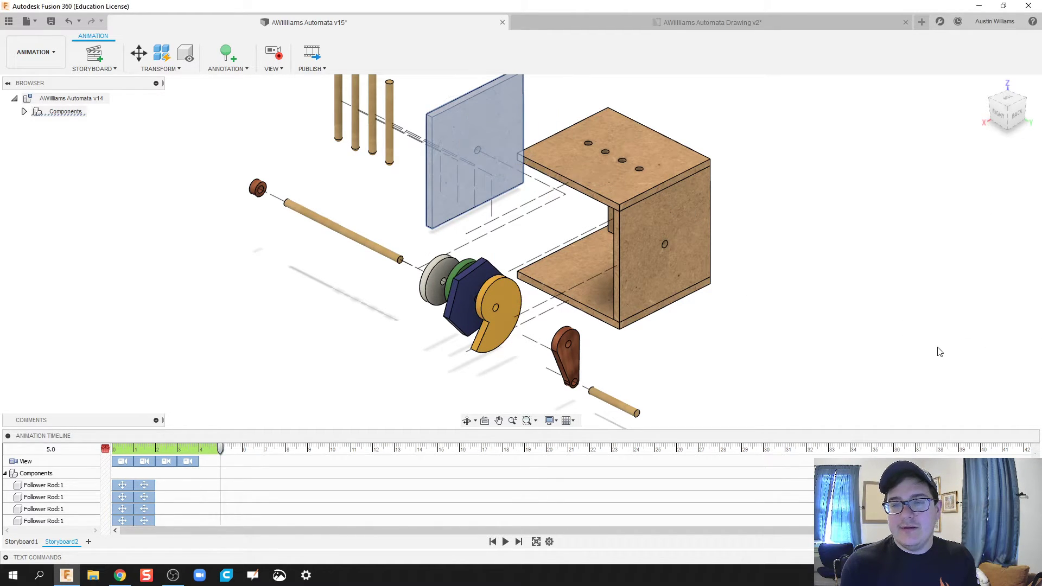
# Move the crank-side box panel outward with a Y distance of -5.00 in and Split Transforms on, and apply
pyautogui.click(139, 53)
pyautogui.click(646, 241)
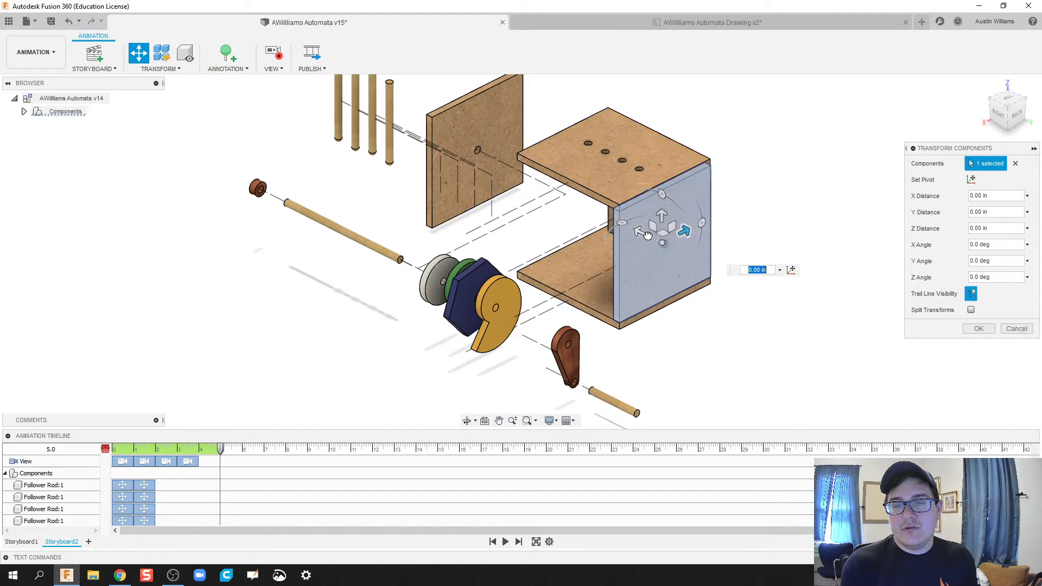
pyautogui.moveTo(683, 233); pyautogui.dragTo(751, 289)
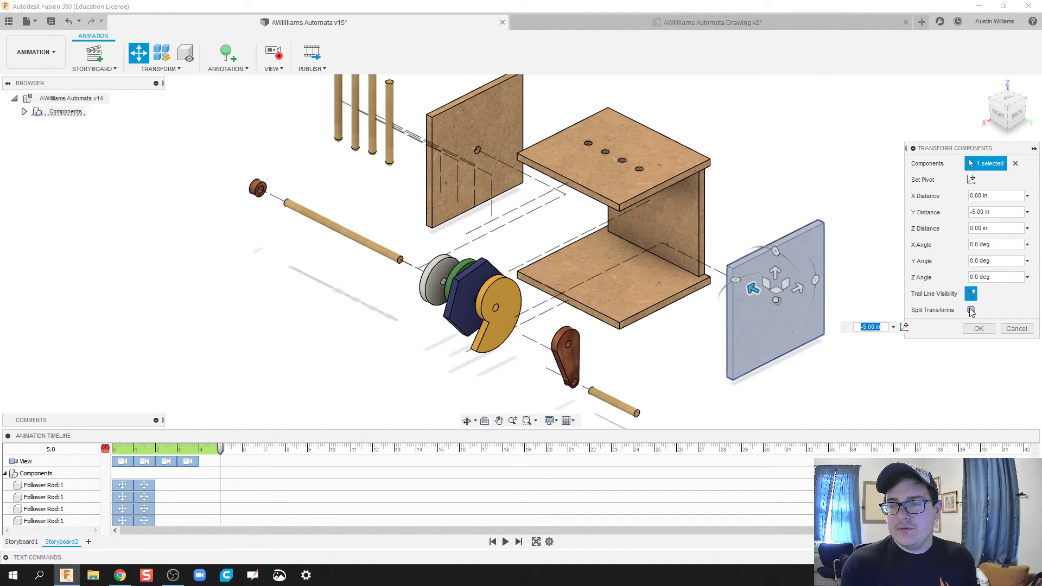
pyautogui.click(971, 310)
pyautogui.click(979, 329)
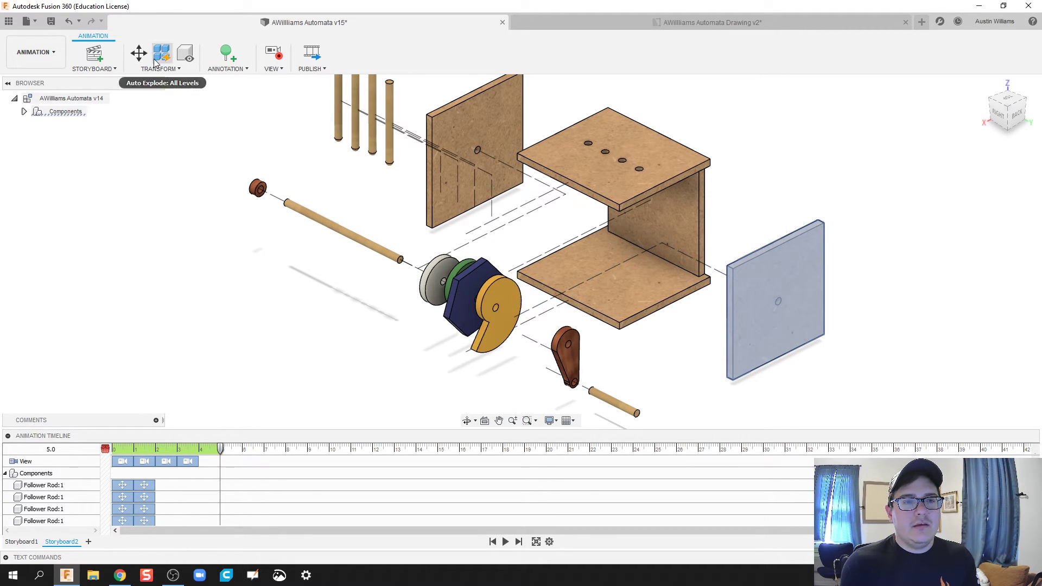
# Move the box's back panel away from the top and bottom panels with a Y distance of 4.50 in and Split Transforms on
pyautogui.click(139, 53)
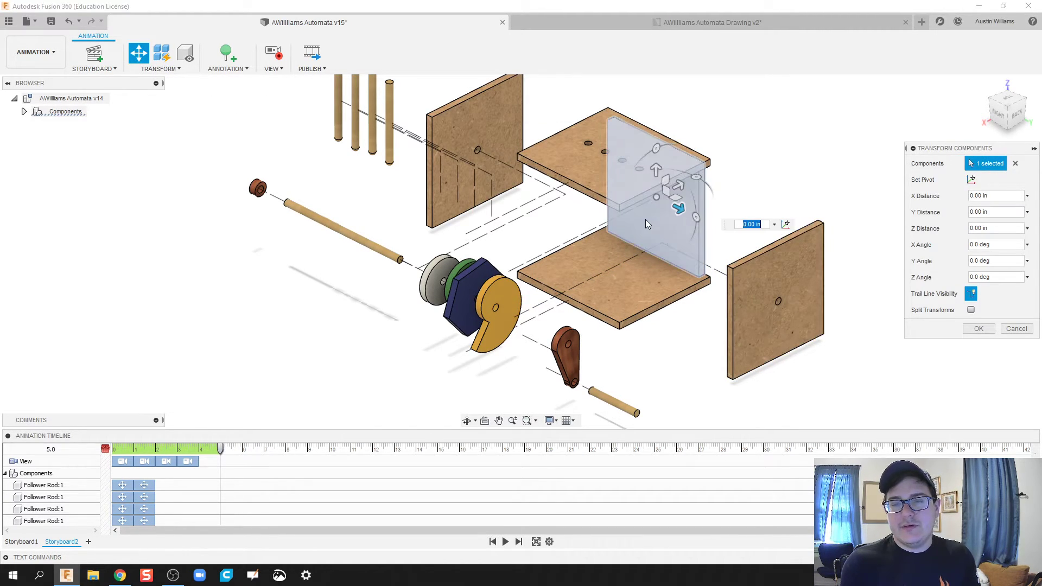
pyautogui.moveTo(680, 208); pyautogui.dragTo(796, 158)
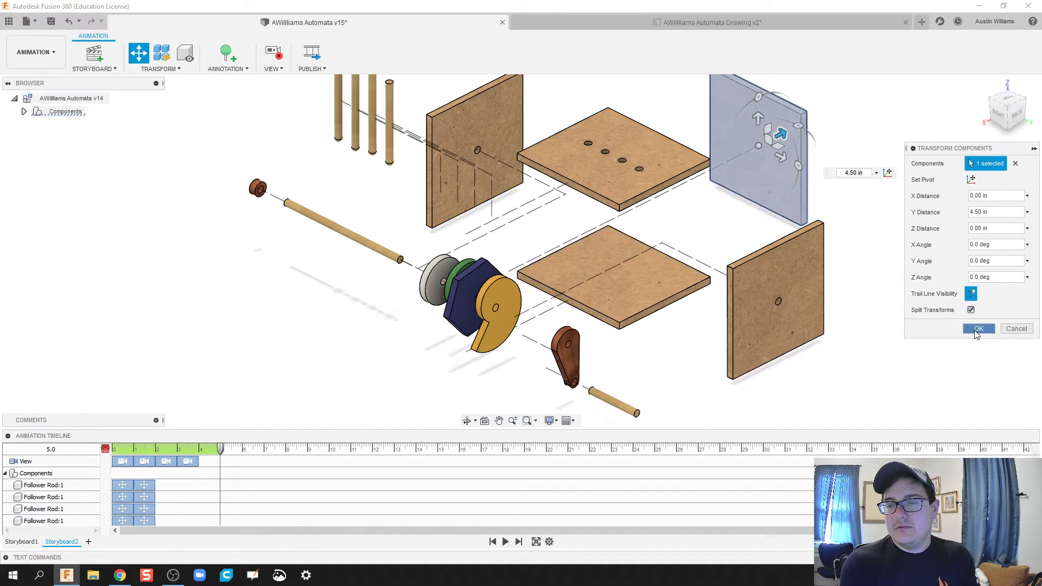
pyautogui.click(977, 330)
# Lift the top panel with the four rod holes straight up along Z, well above the other panels, and apply the transform
pyautogui.click(573, 199)
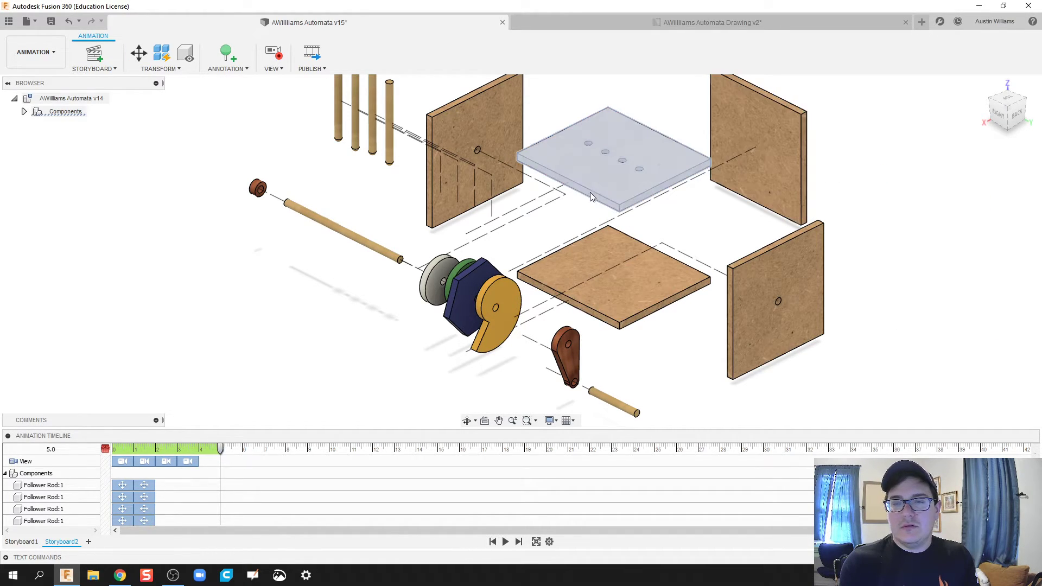
pyautogui.click(139, 54)
pyautogui.moveTo(612, 126)
pyautogui.mouseDown()
pyautogui.moveTo(609, 107)
pyautogui.moveTo(614, 124)
pyautogui.mouseUp()
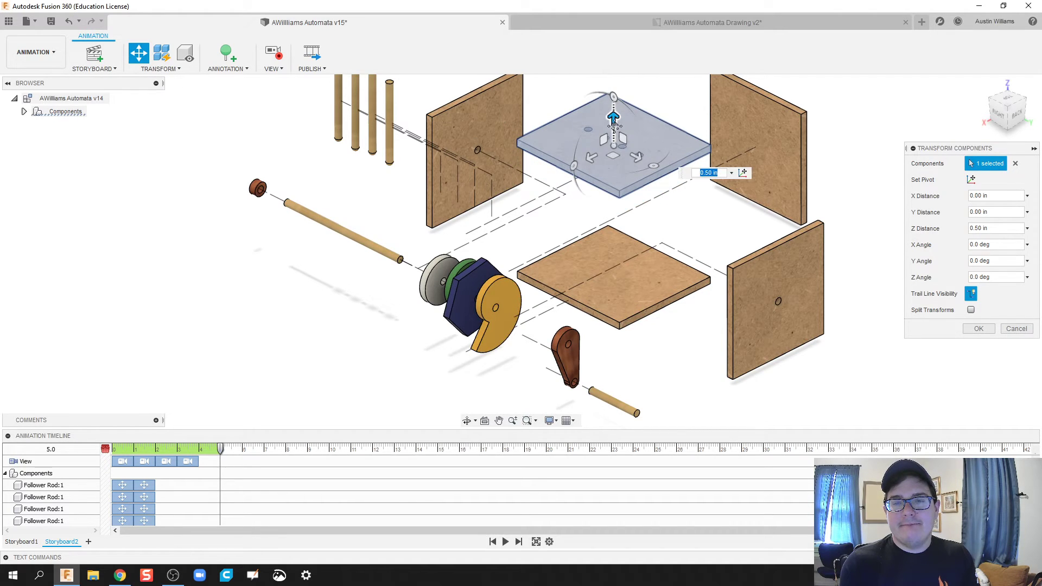
pyautogui.scroll(-3, 614, 125)
pyautogui.moveTo(592, 201); pyautogui.dragTo(590, 110)
pyautogui.click(979, 329)
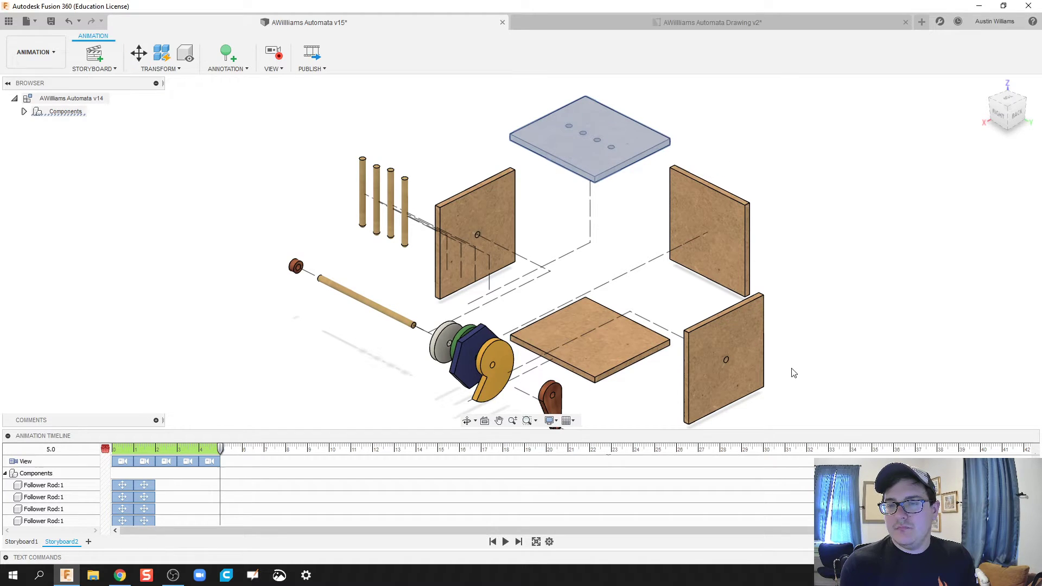
# Move the grey round cam out of the cam stack with a Z distance of 2.00 in
pyautogui.scroll(-2, 750, 291)
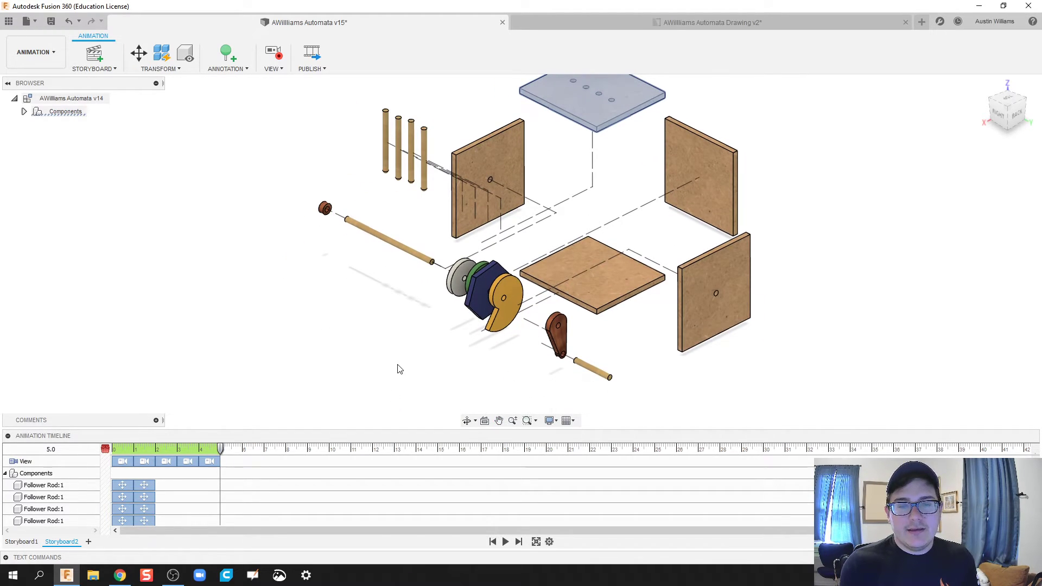
pyautogui.click(137, 54)
pyautogui.click(451, 280)
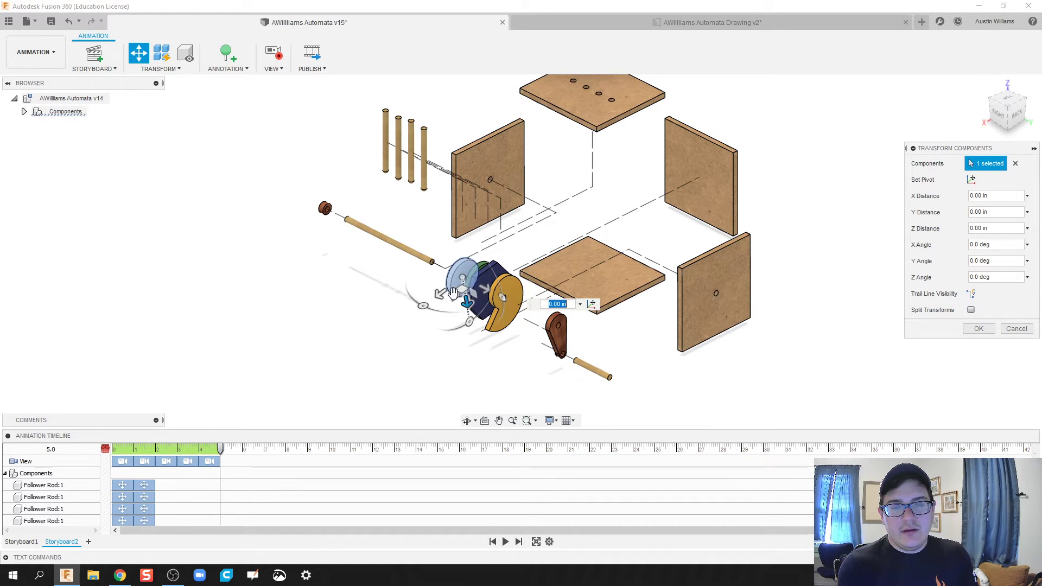
pyautogui.write('2')
pyautogui.press('Return')
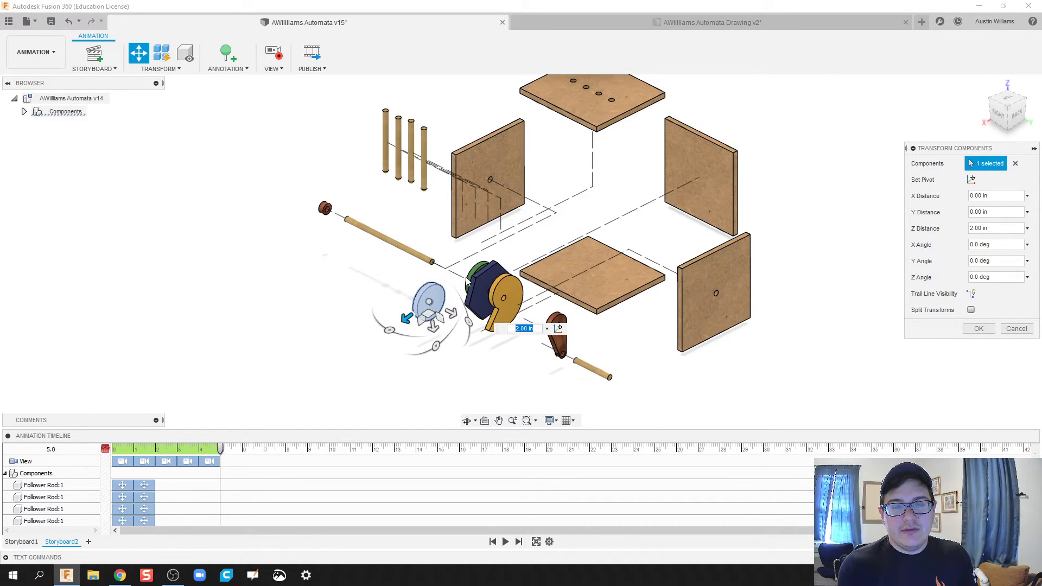
# Add the green cam to the selection, move both cams with a Z distance of 2.50 in, and enable Split Transforms while toggling trail line visibility
pyautogui.click(470, 272)
pyautogui.moveTo(470, 274); pyautogui.dragTo(417, 327)
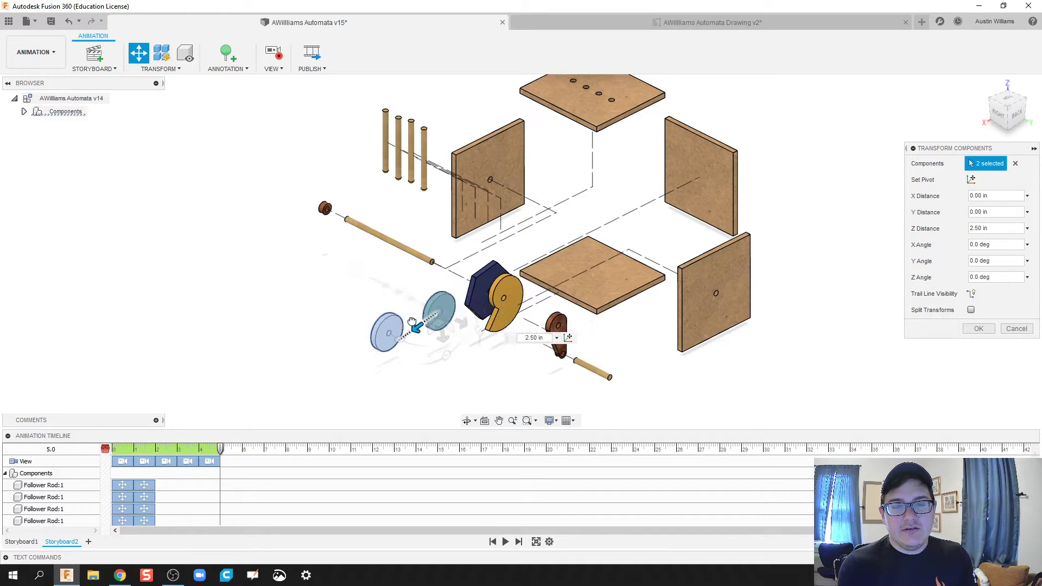
pyautogui.click(972, 310)
pyautogui.click(971, 293)
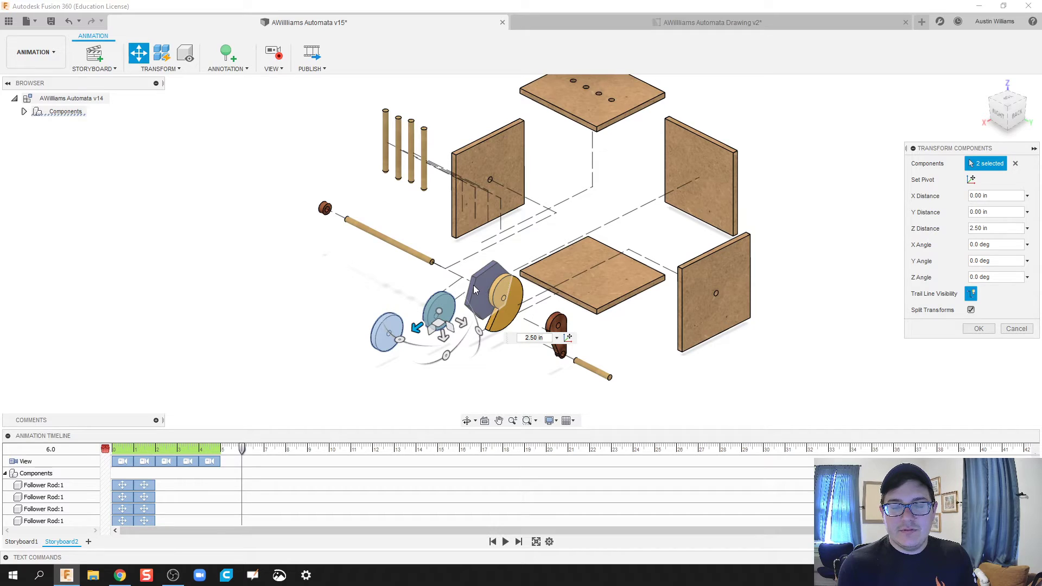
# Add the hexagonal cam and shift the three cams further outward along Z, away from the yellow snail cam, and apply the transform
pyautogui.click(474, 291)
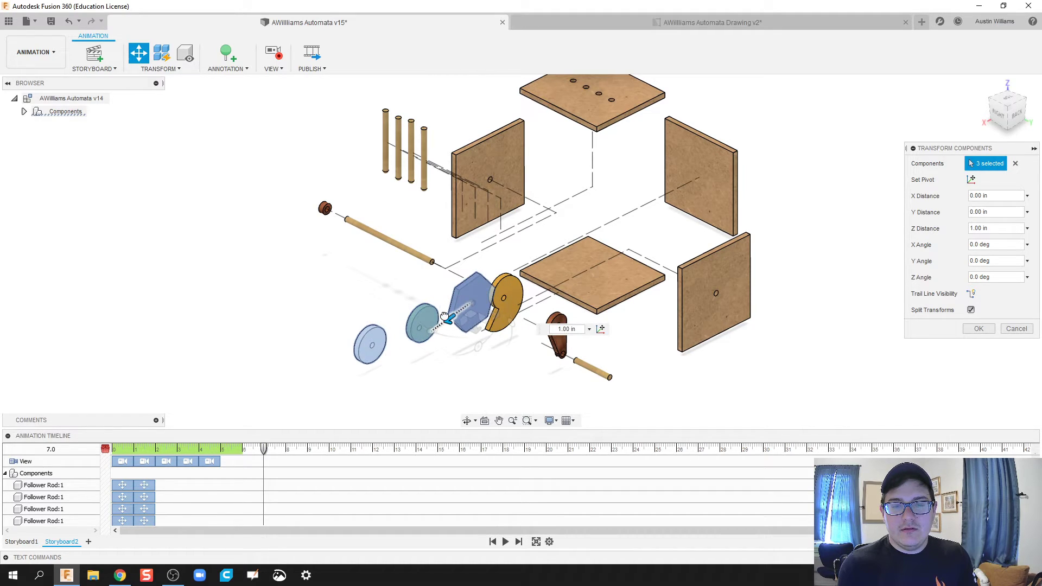
pyautogui.click(496, 298)
pyautogui.click(980, 330)
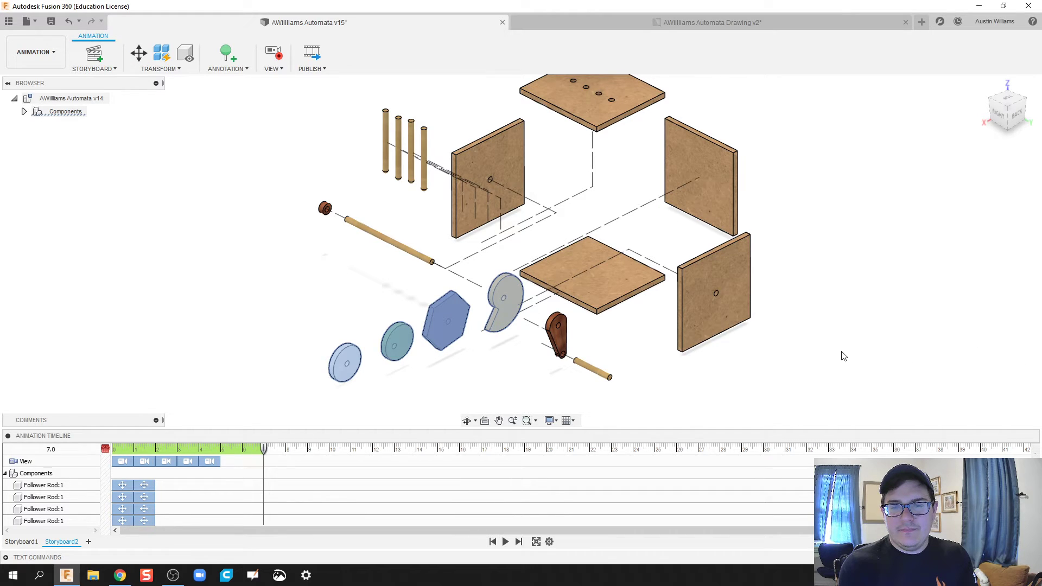
pyautogui.press('space')
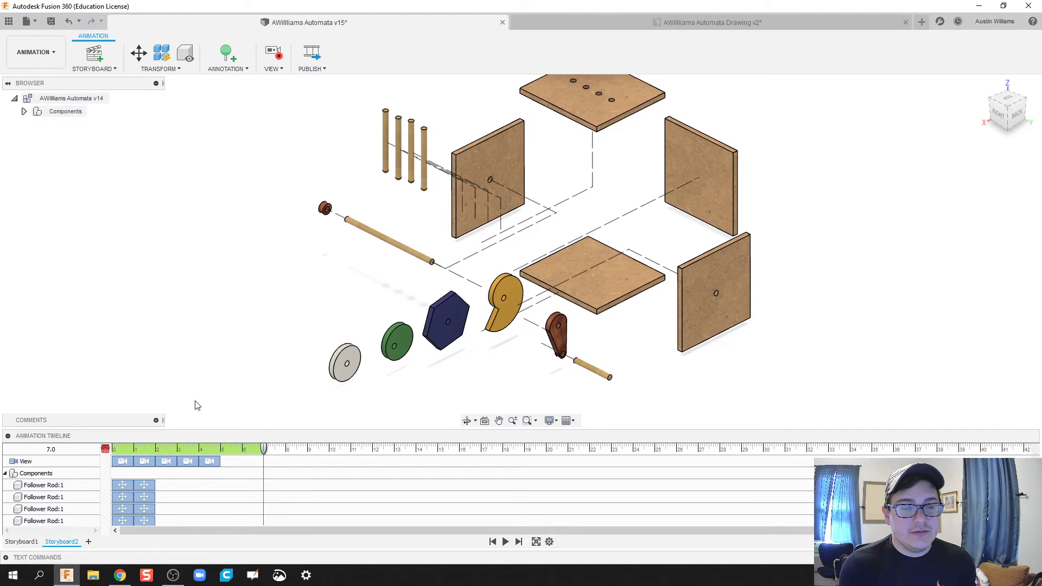
# Replace the five earlier view actions with a single one framing the whole exploded assembly, extended back to start at 0.00 on the timeline
pyautogui.moveTo(198, 373); pyautogui.dragTo(198, 353, button='middle')
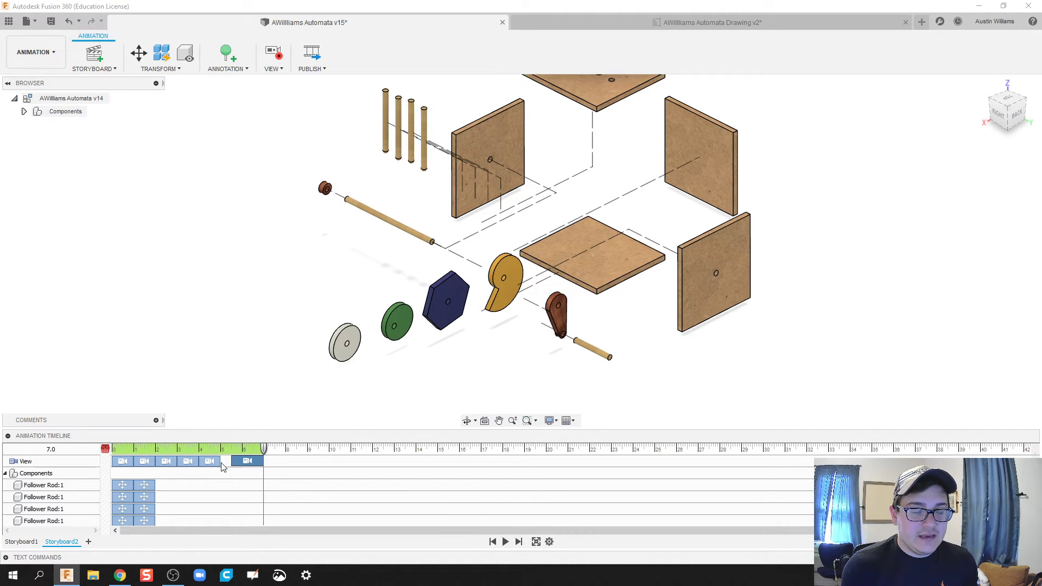
pyautogui.middleClick(448, 361)
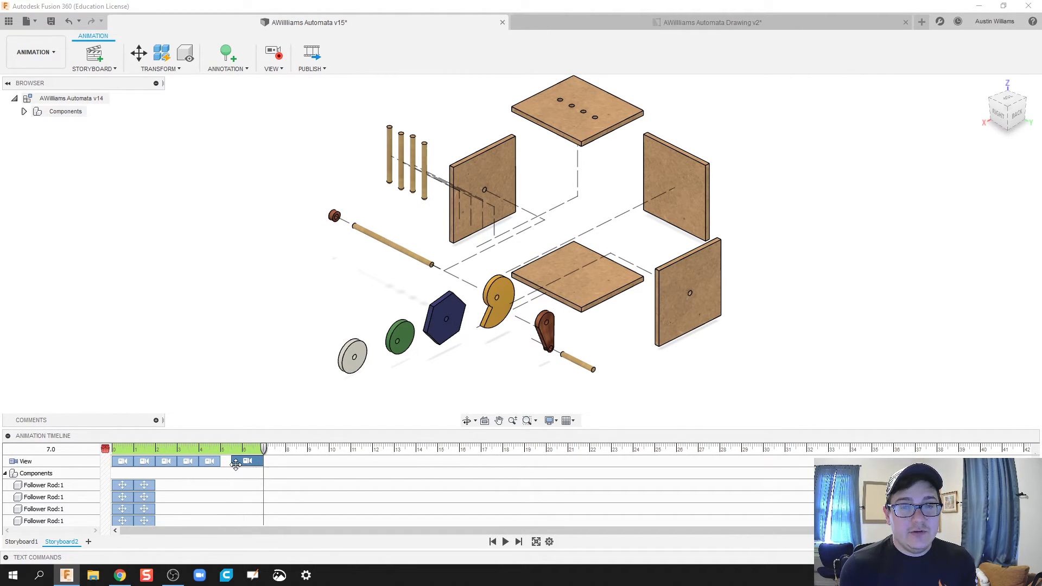
pyautogui.click(216, 461)
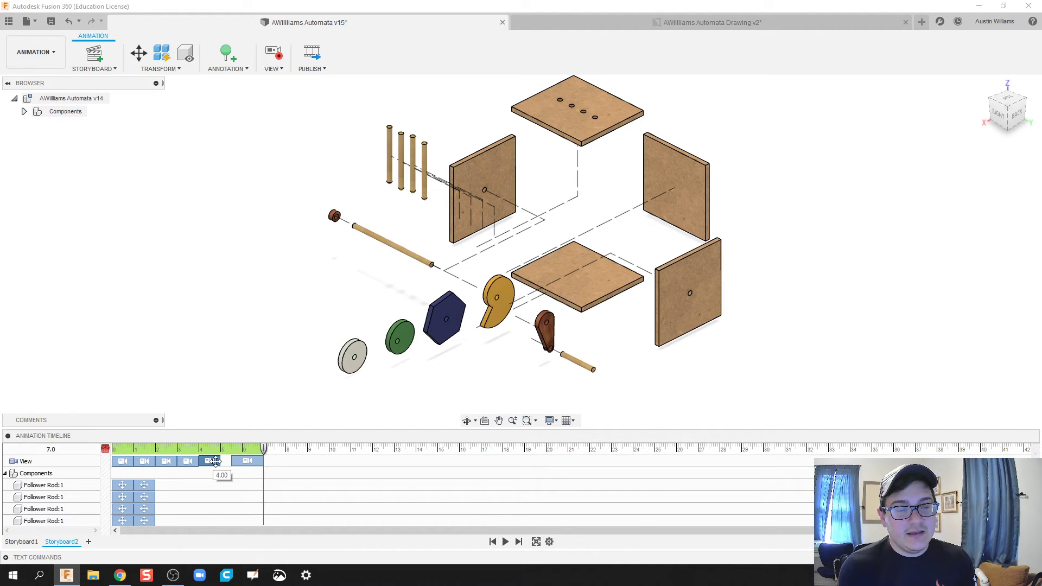
pyautogui.moveTo(213, 461); pyautogui.dragTo(130, 462)
pyautogui.press('Delete')
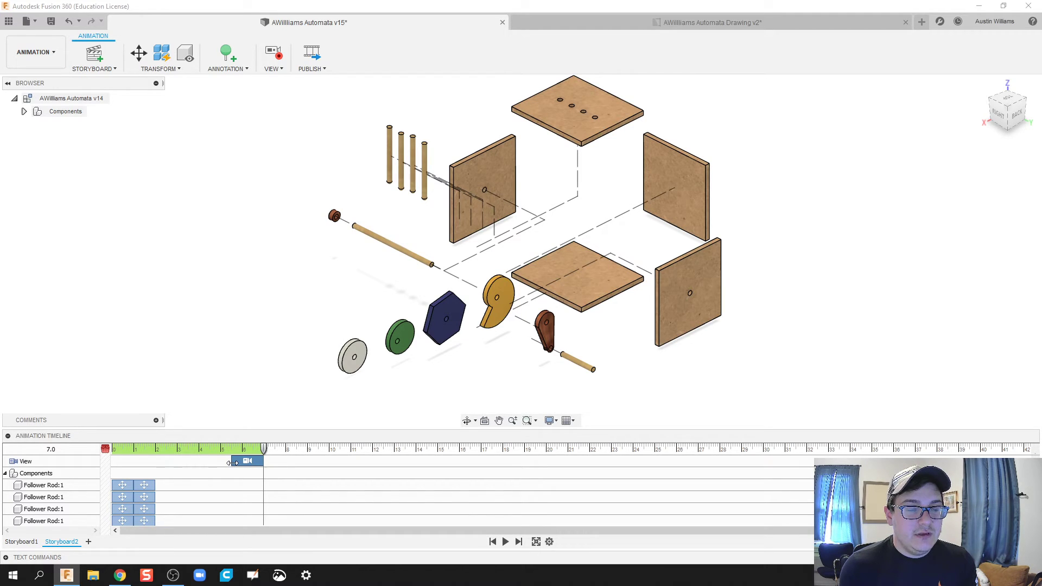
pyautogui.moveTo(232, 462); pyautogui.dragTo(112, 465)
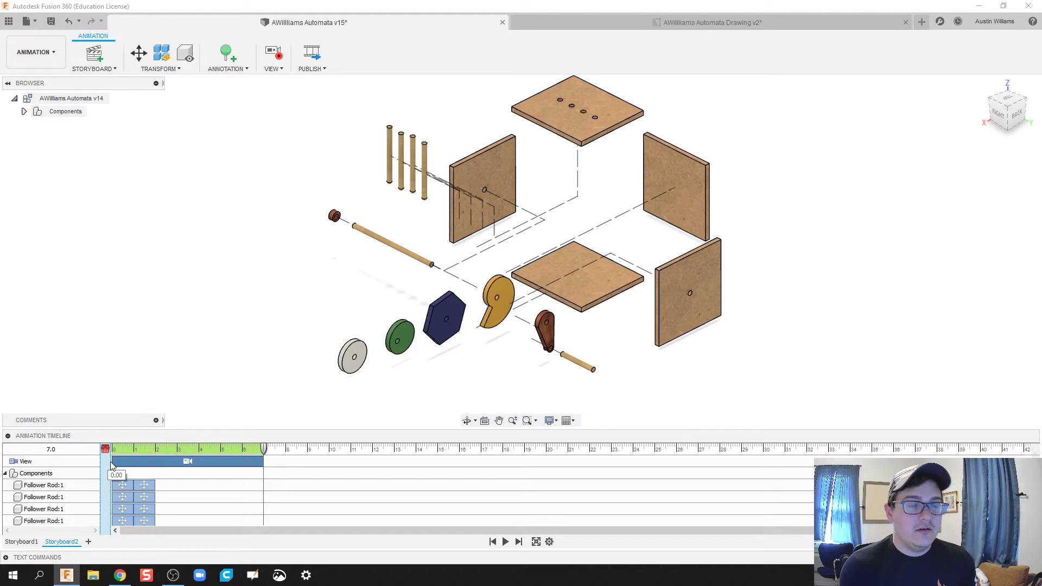
pyautogui.press('space')
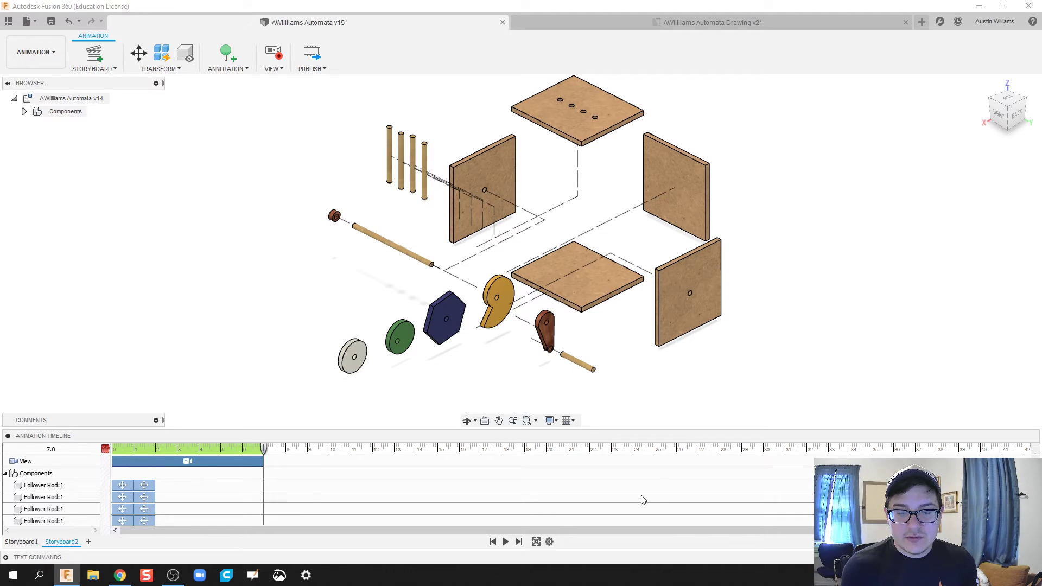
# Preview the storyboard full screen, save the design with the version description "User Saved", and switch to the Automata drawing
pyautogui.click(539, 543)
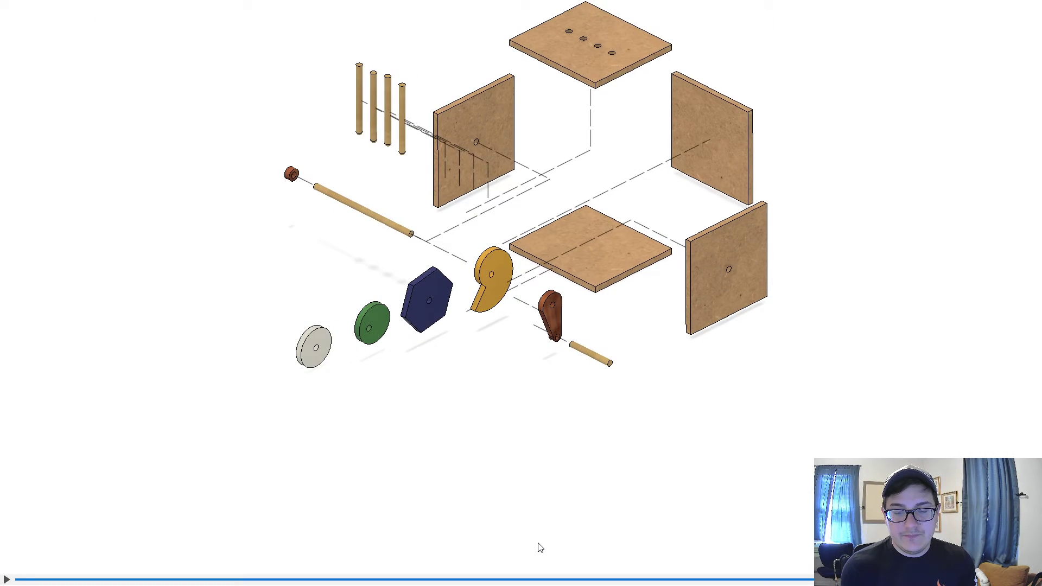
pyautogui.moveTo(645, 477); pyautogui.dragTo(634, 540, button='middle')
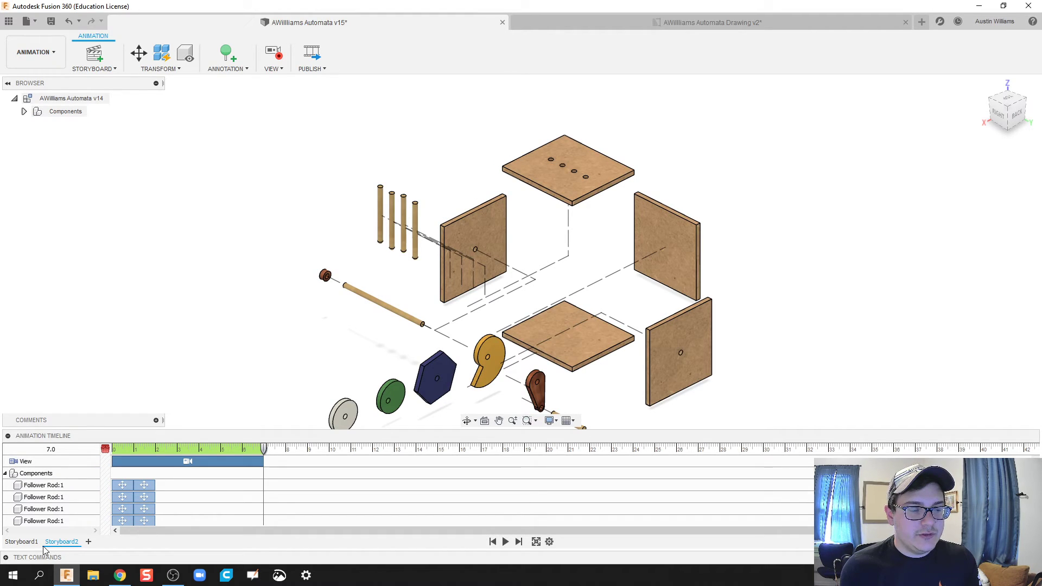
pyautogui.hotkey('ctrl', 's')
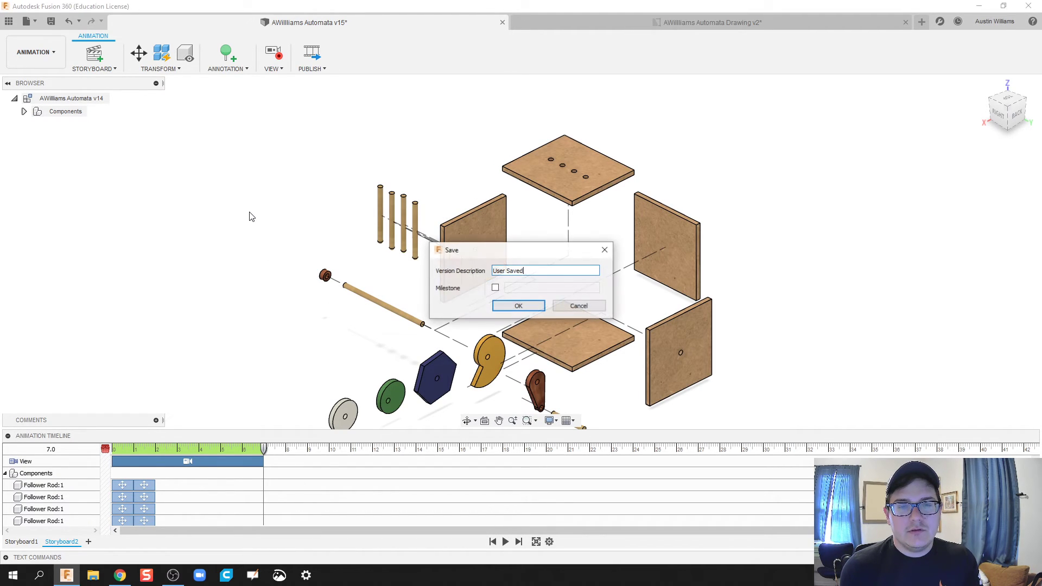
pyautogui.click(519, 307)
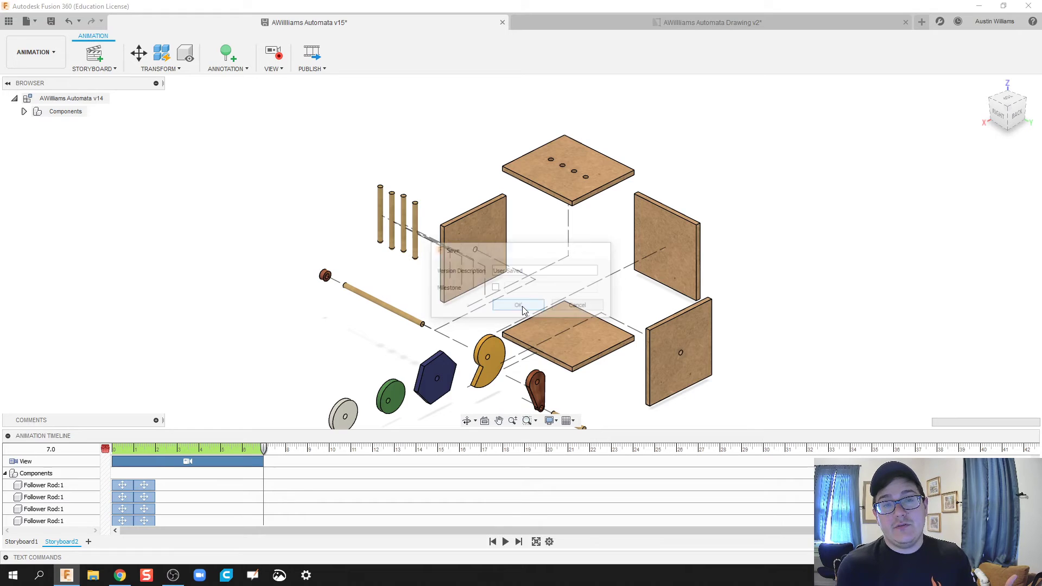
pyautogui.click(632, 20)
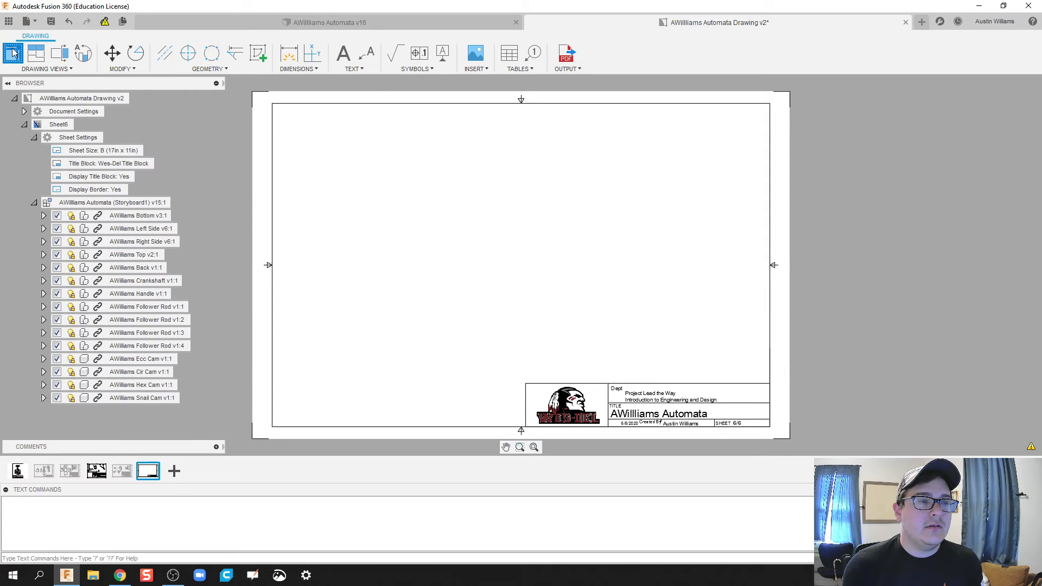
pyautogui.click(527, 249)
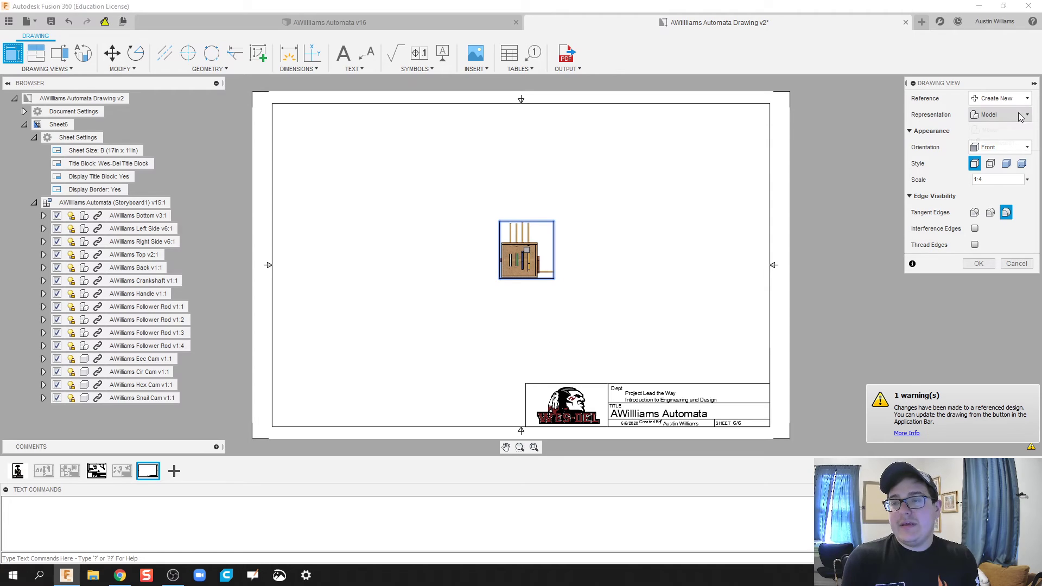
pyautogui.click(1021, 115)
pyautogui.click(1021, 117)
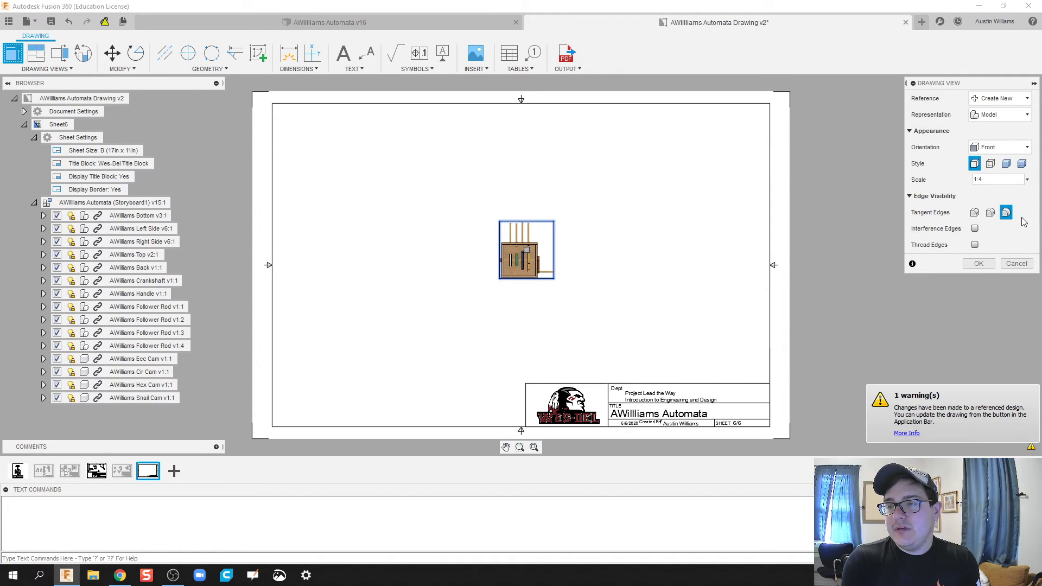
pyautogui.click(1017, 264)
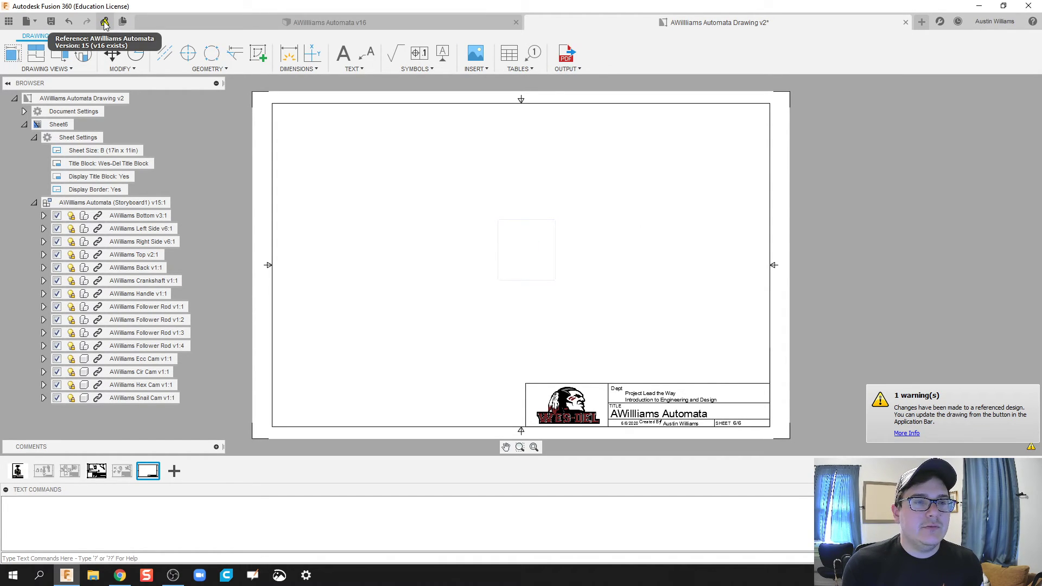
# Update the drawing to the latest design version and place a base view on the empty sheet with Storyboard2 as its representation
pyautogui.click(105, 22)
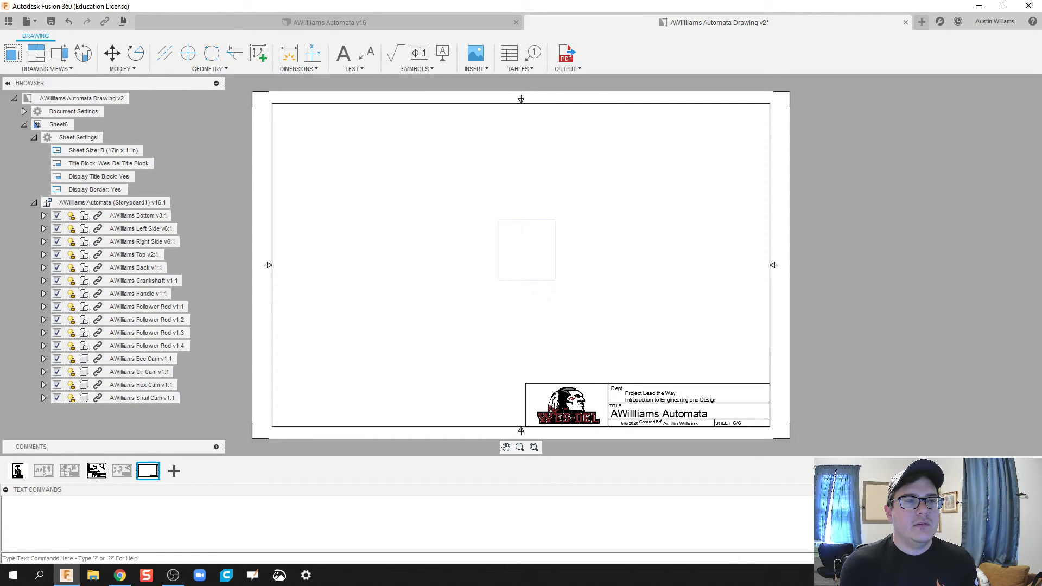
pyautogui.click(12, 53)
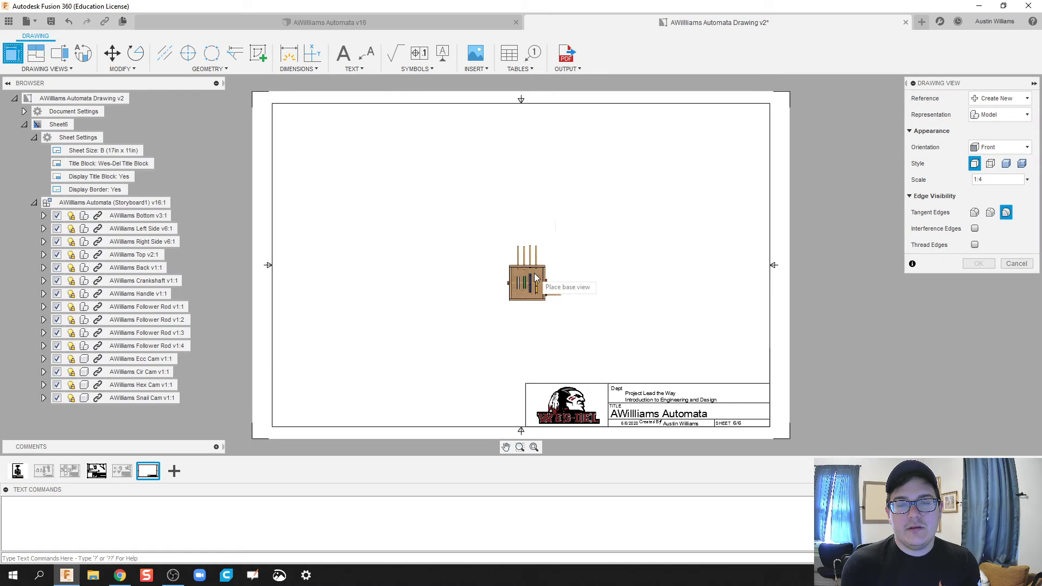
pyautogui.click(534, 273)
pyautogui.click(1002, 115)
pyautogui.click(1005, 156)
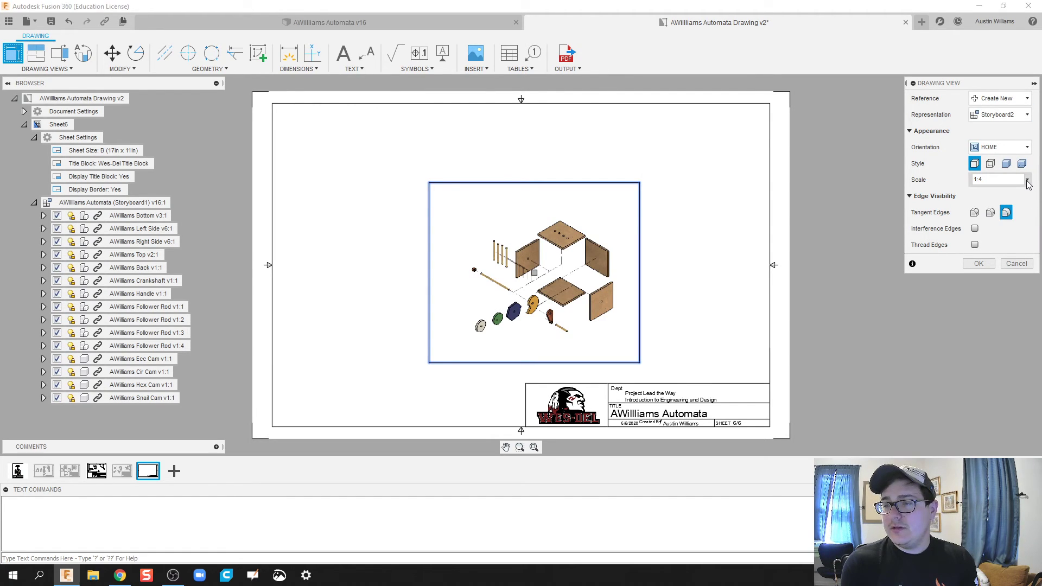
# Set the exploded base view's scale to 1:2 and confirm the view
pyautogui.click(1027, 180)
pyautogui.click(1003, 76)
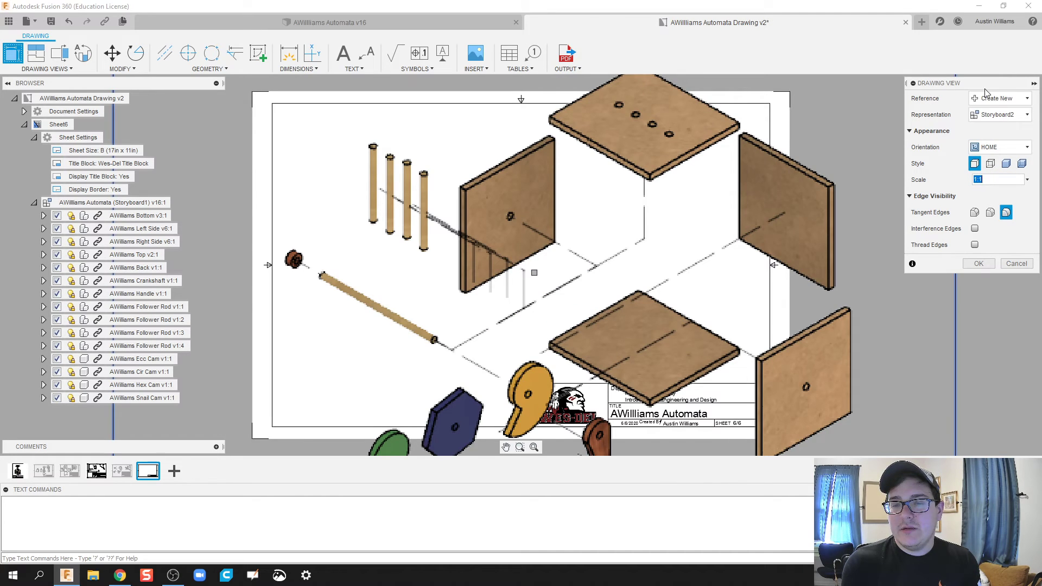
pyautogui.click(1027, 179)
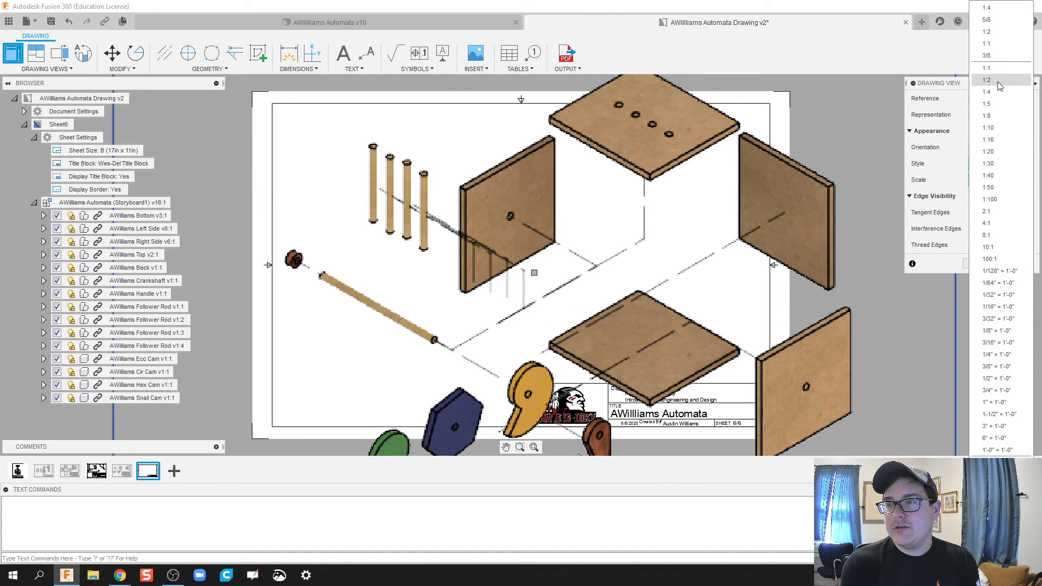
pyautogui.click(999, 80)
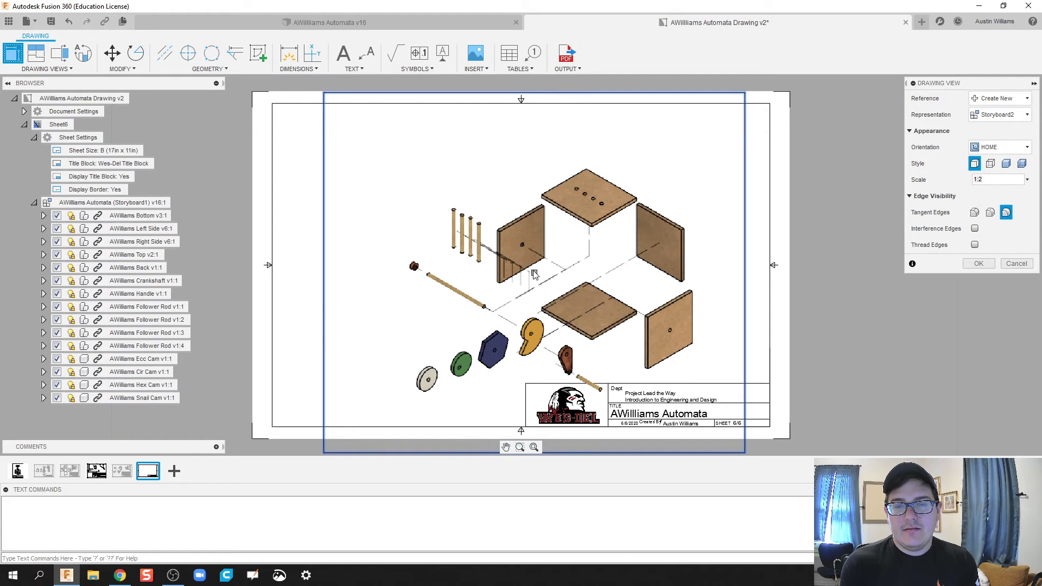
pyautogui.click(984, 266)
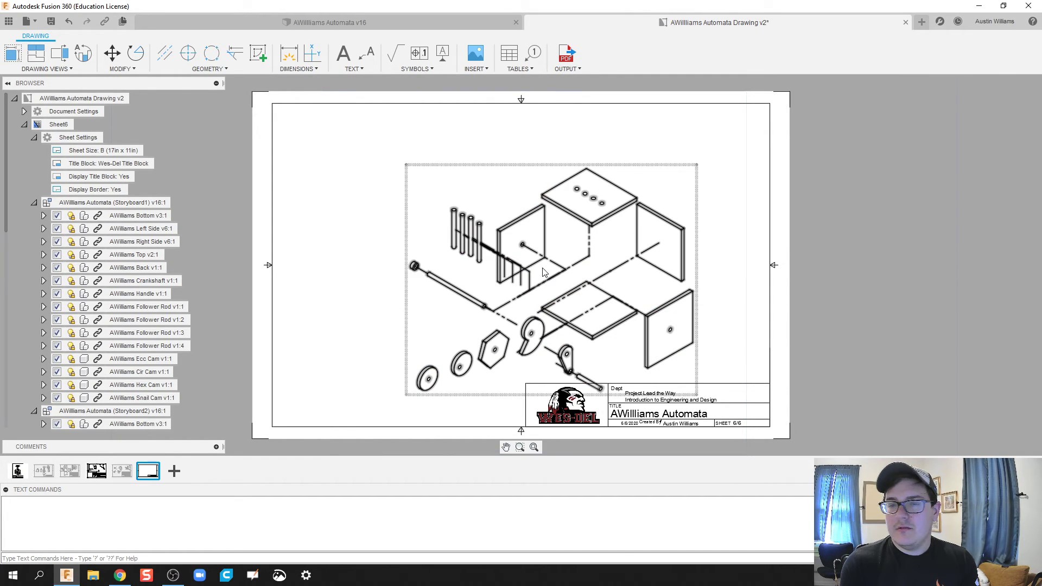
# Reposition the exploded view near the sheet's center, clear of the title block, and set its style to Shaded
pyautogui.click(521, 259)
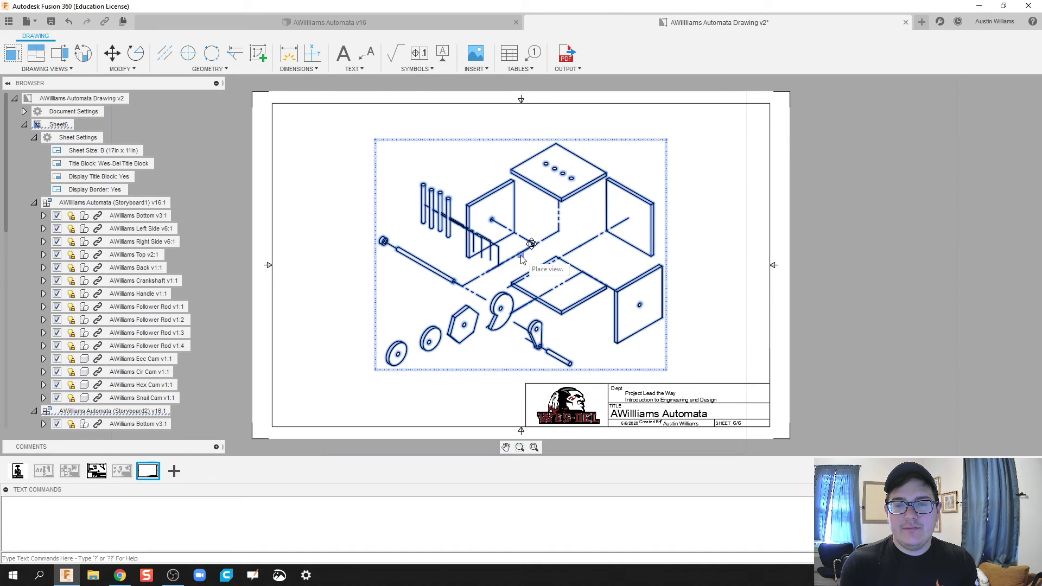
pyautogui.doubleClick(519, 262)
pyautogui.click(1006, 131)
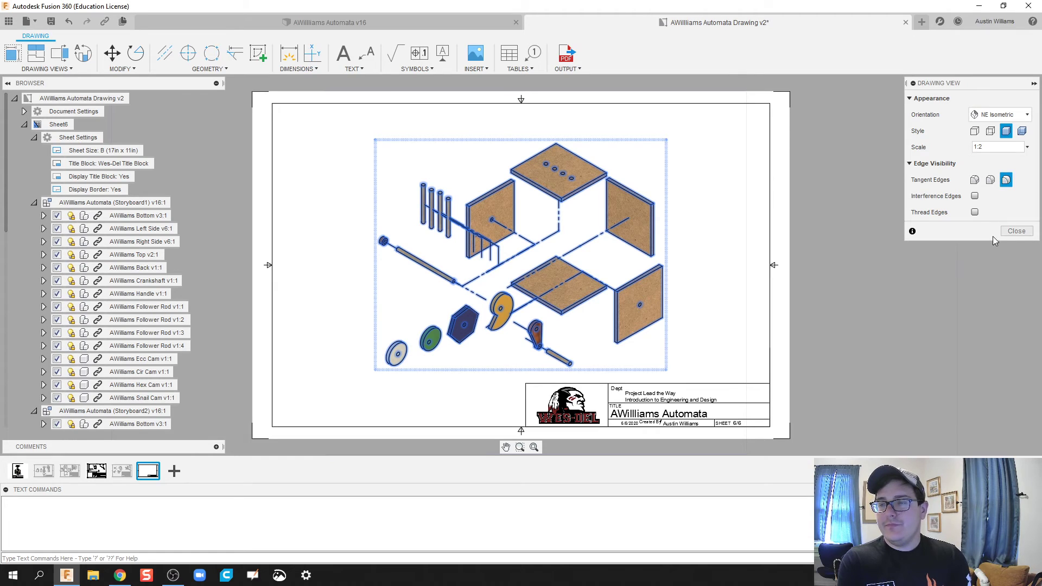
pyautogui.click(1023, 231)
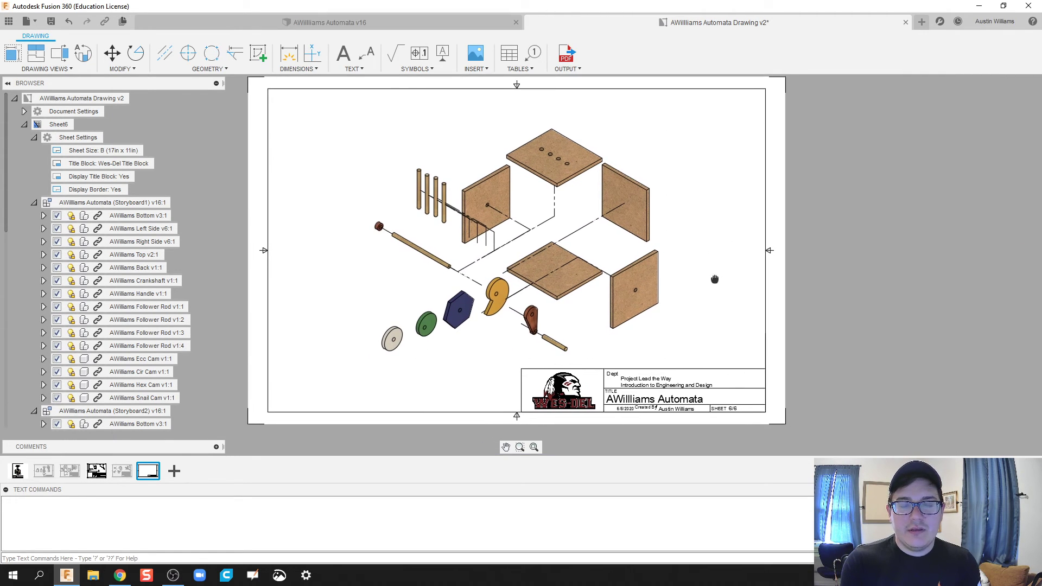